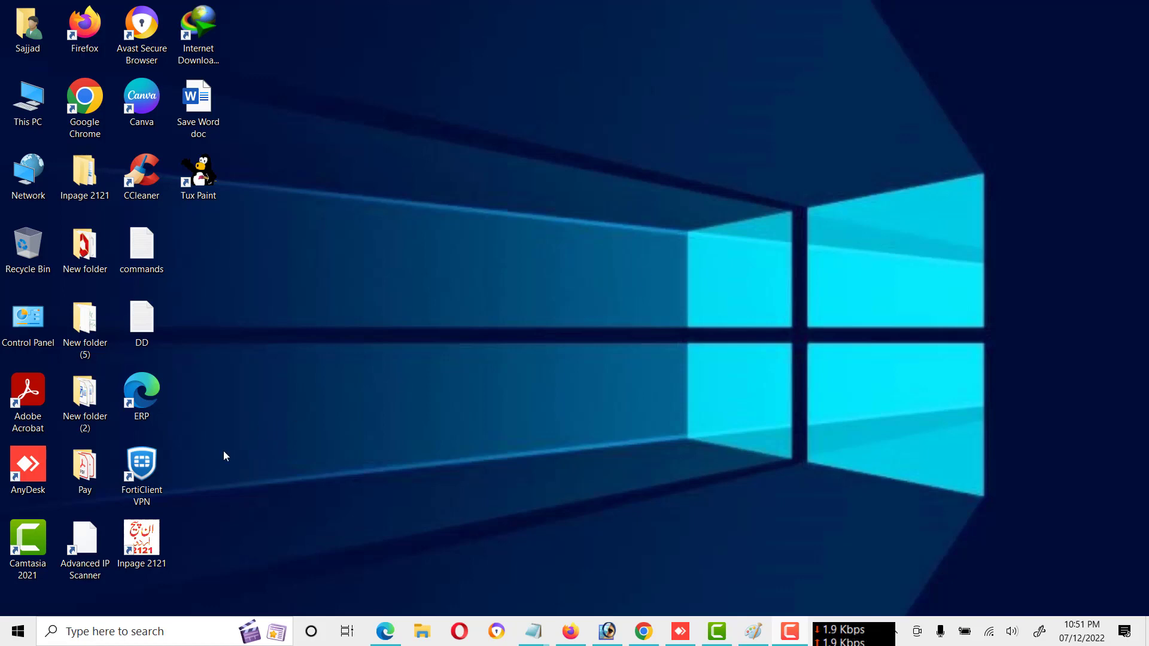
- Launch Word from the Start menu's Office folder and create a blank document
left_click(18, 633)
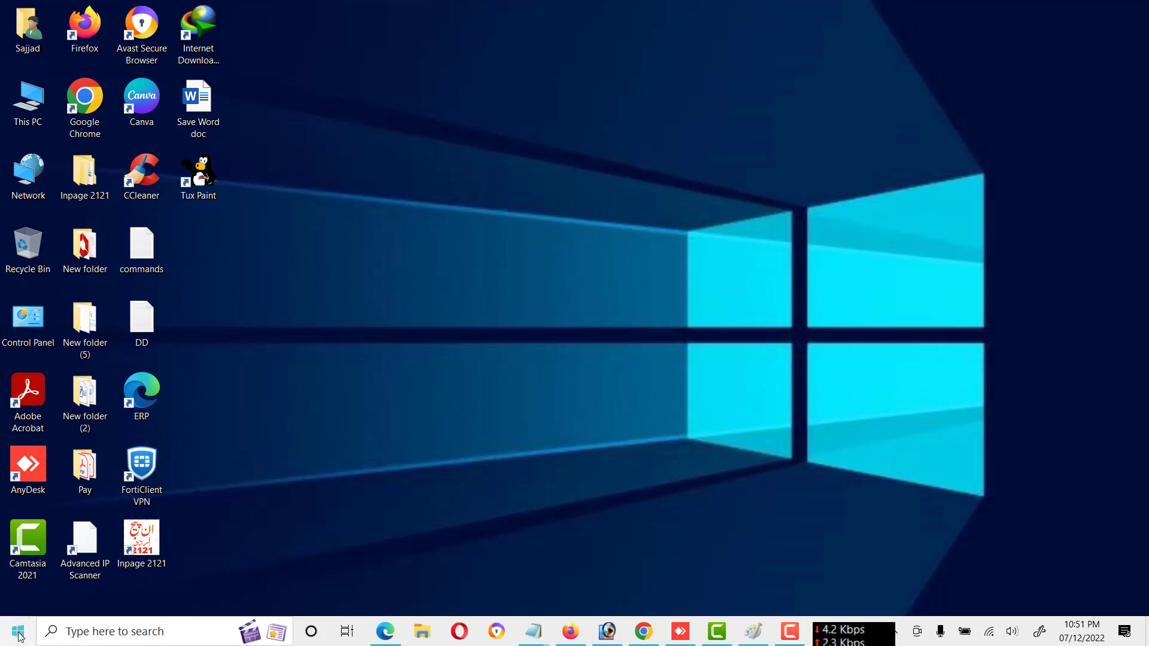
left_click(347, 186)
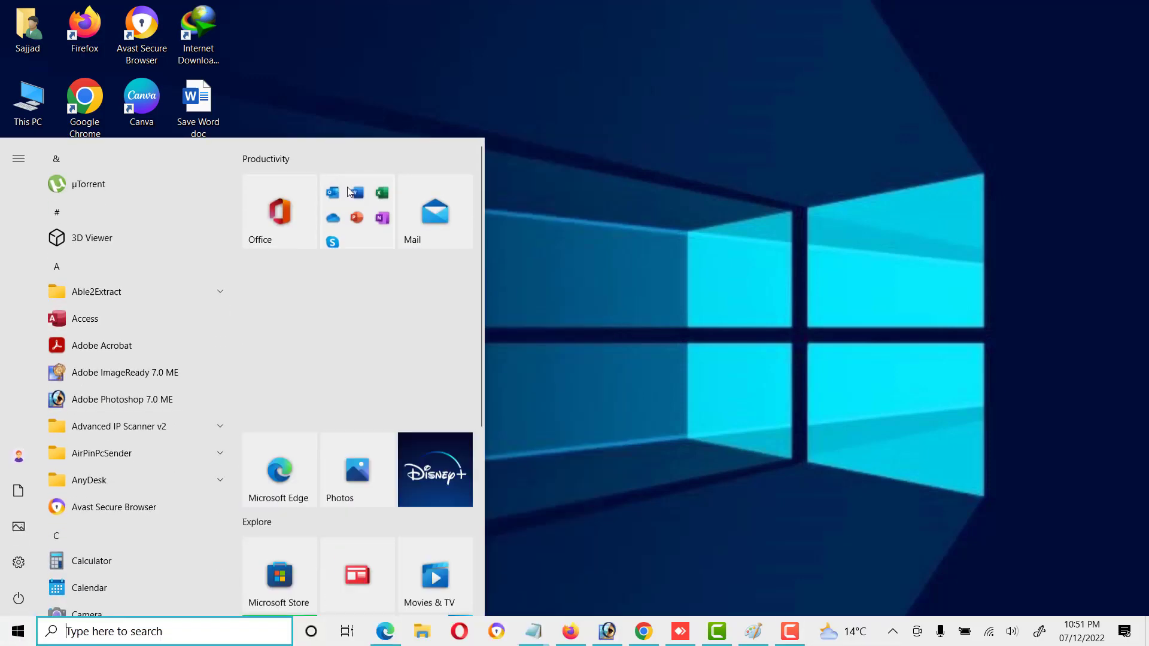
left_click(359, 317)
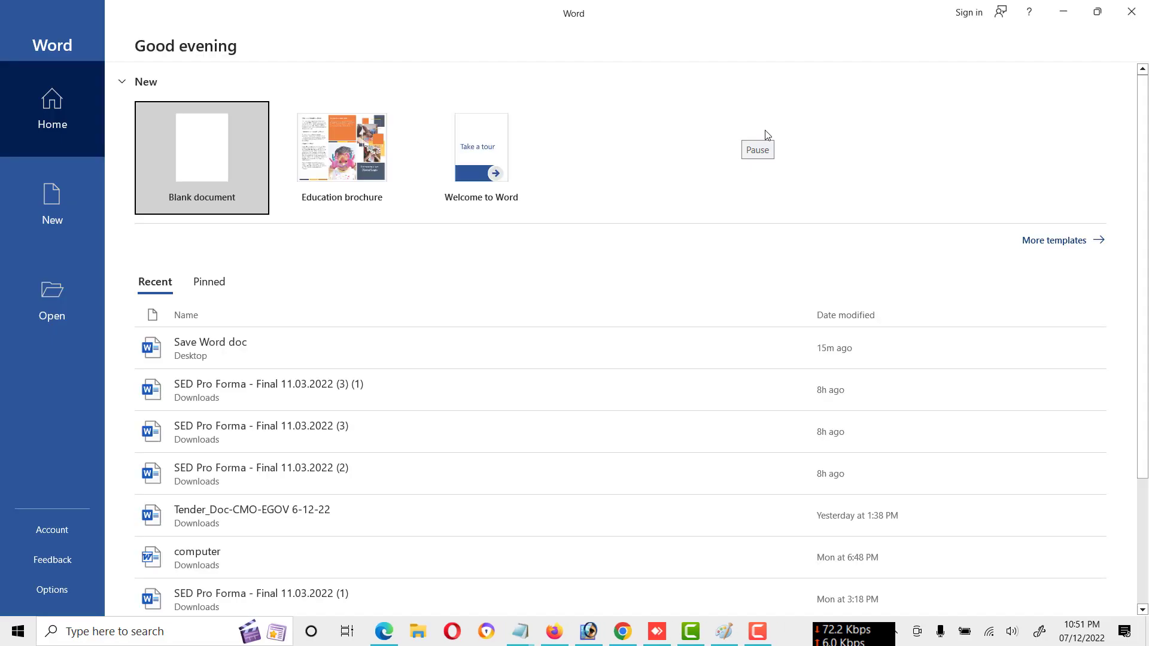
left_click(179, 163)
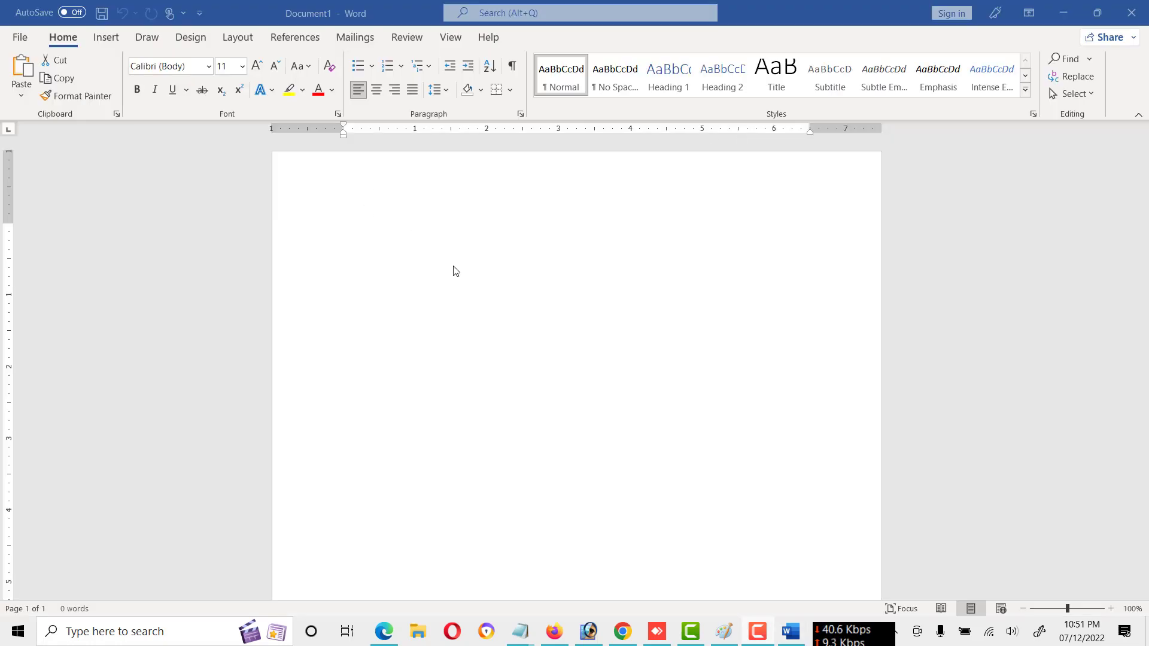
- Open the Insert Chart dialog from the Insert ribbon
left_click(99, 39)
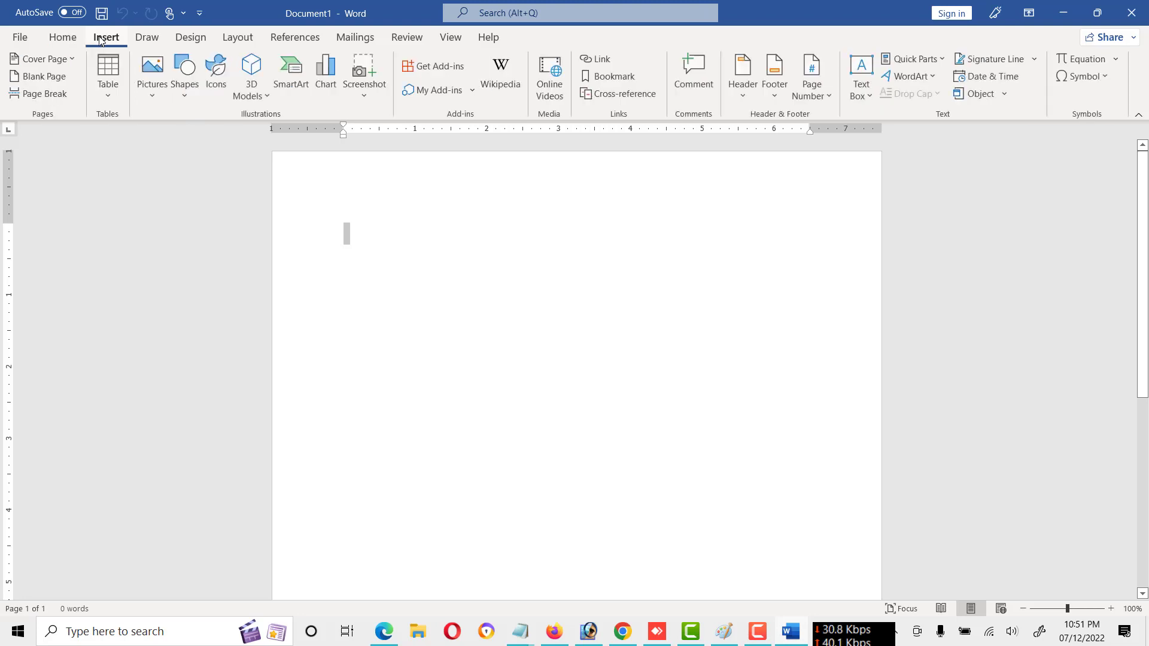
left_click(326, 75)
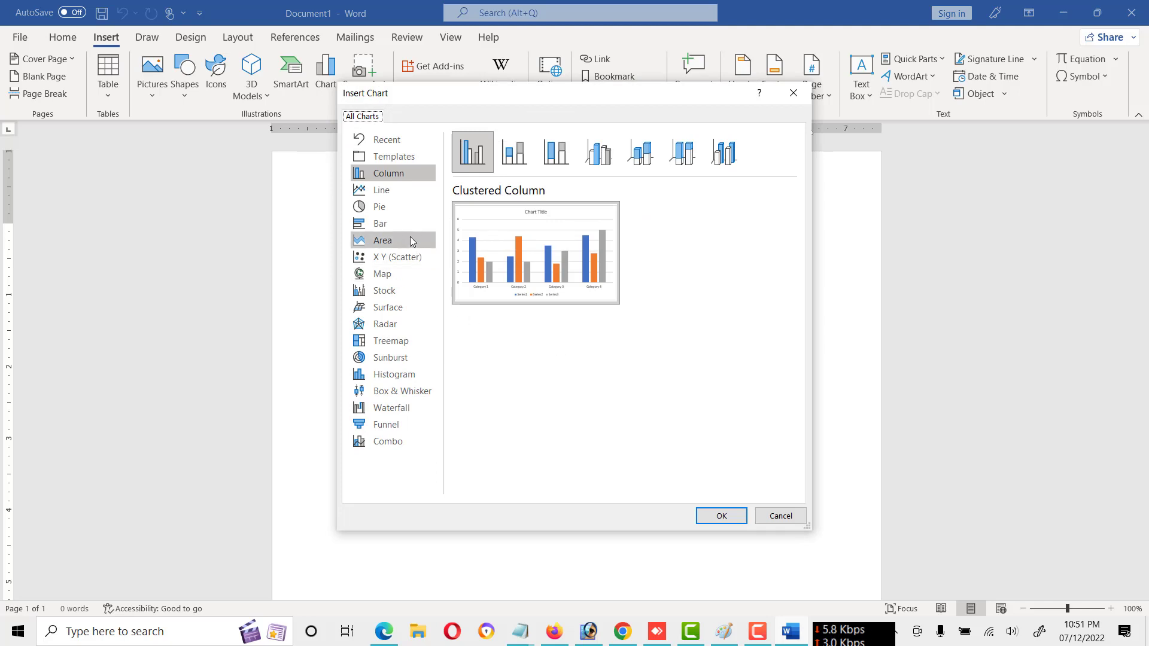
- Preview the Line, Pie, Bar, Area, Scatter and Map chart types
left_click(392, 191)
left_click(386, 221)
left_click(387, 208)
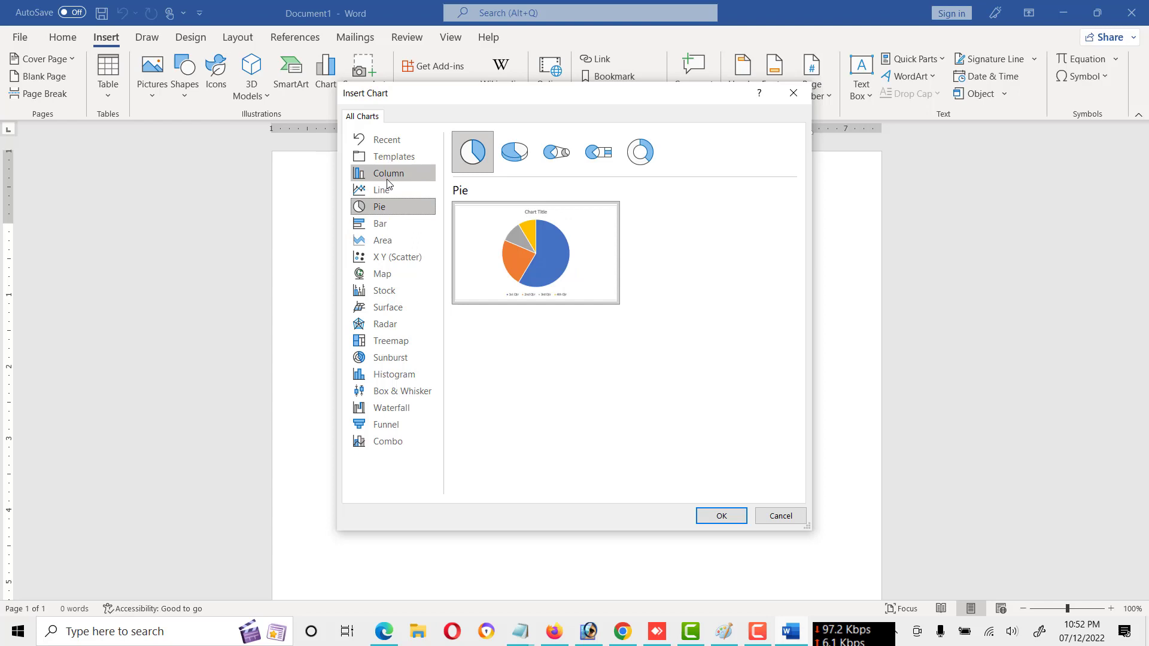
left_click(387, 177)
left_click(386, 190)
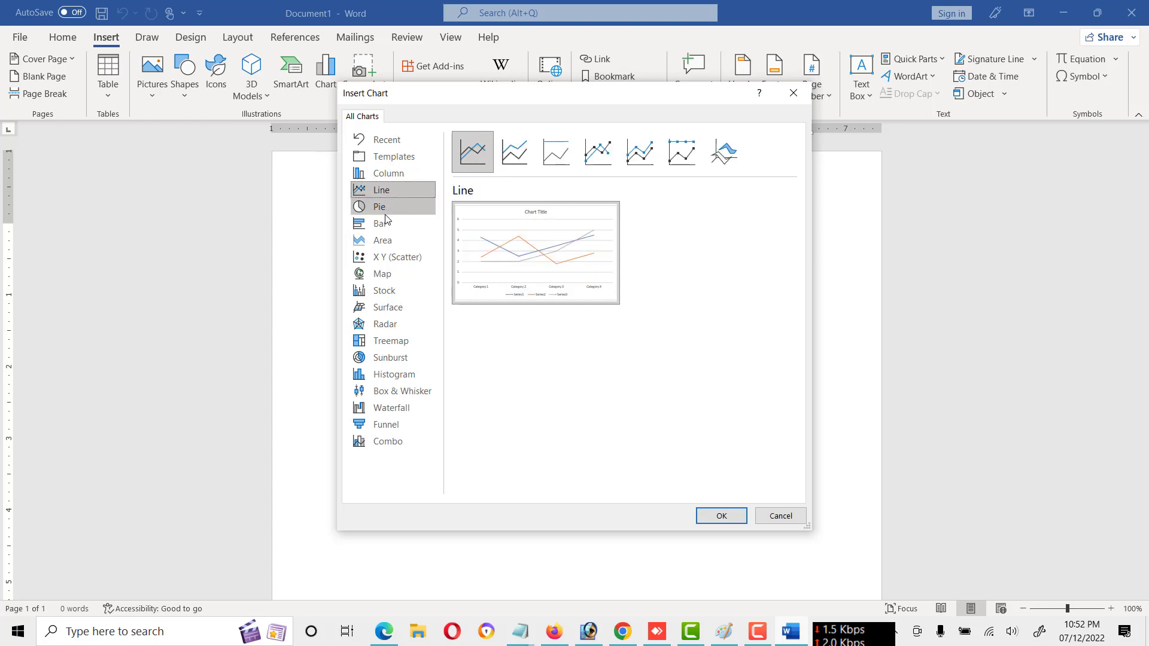
left_click(386, 207)
left_click(386, 226)
left_click(384, 239)
left_click(386, 257)
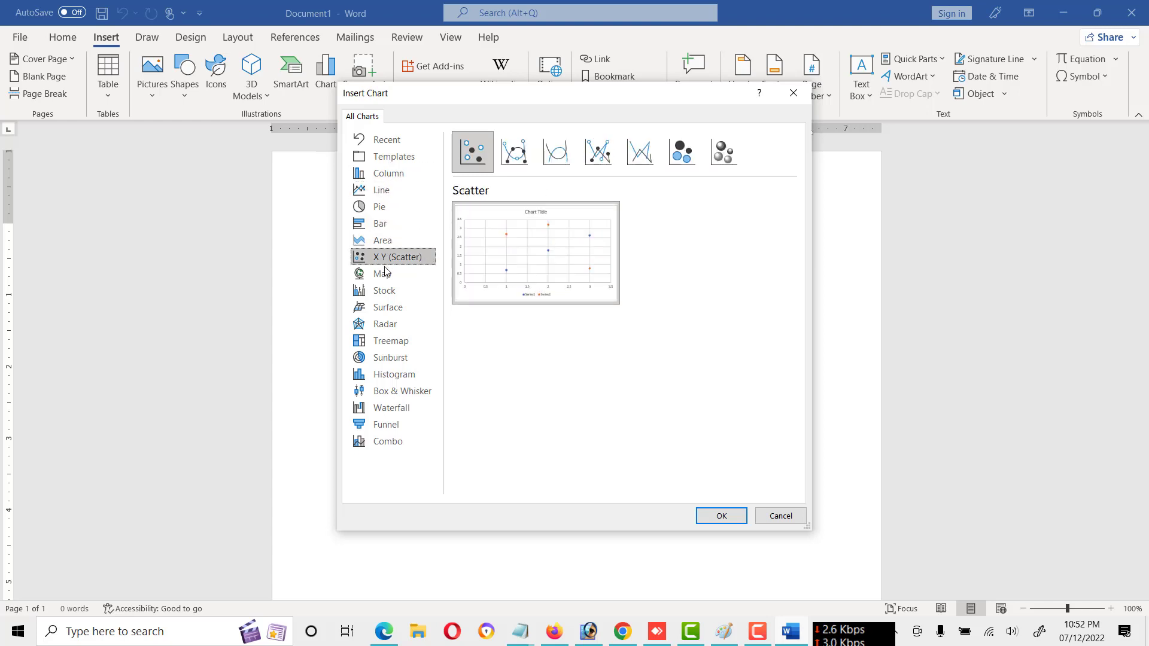
left_click(385, 274)
- Preview Stock, Surface, Sunburst and Treemap, then select Clustered Column
left_click(385, 292)
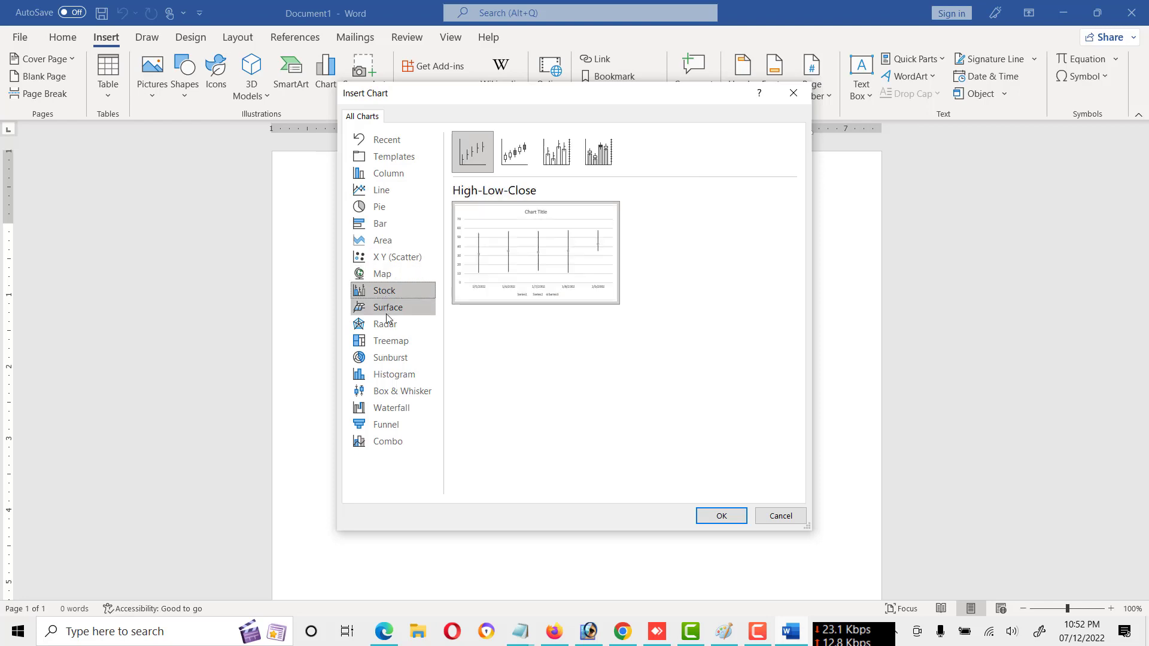
left_click(386, 311)
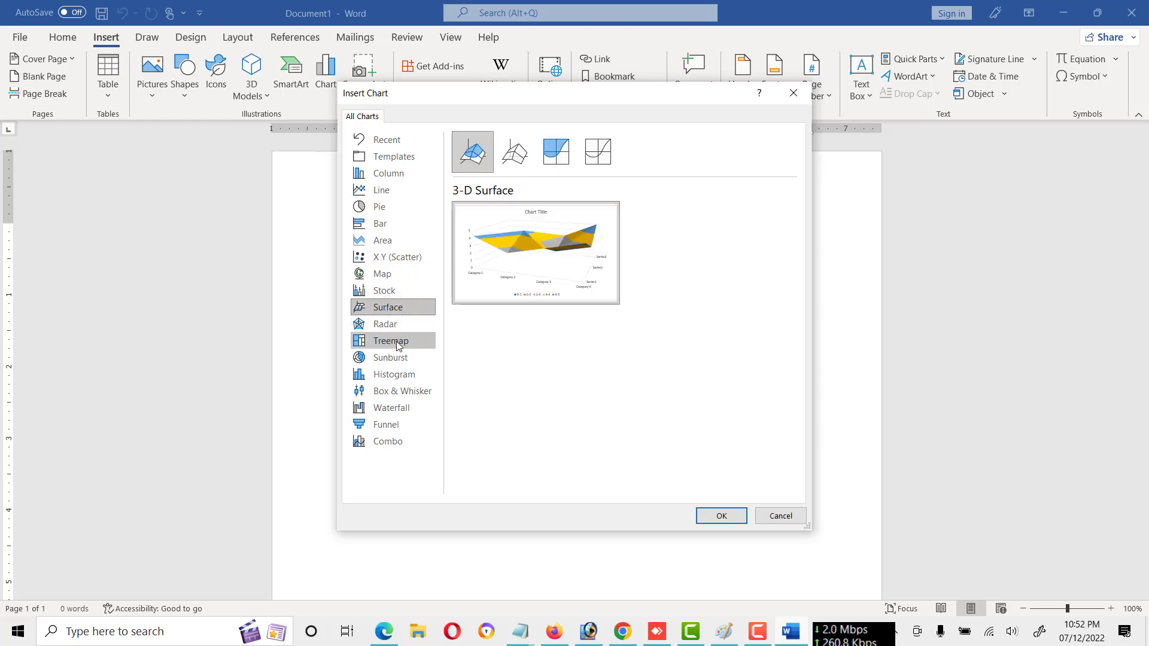
left_click(390, 354)
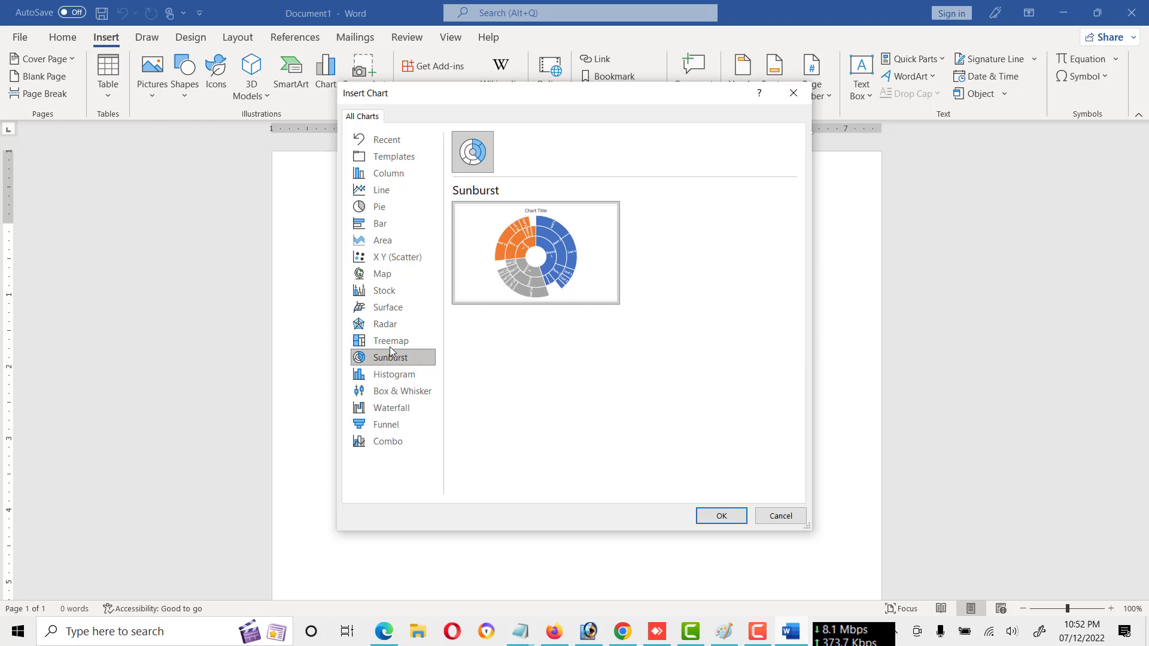
left_click(390, 342)
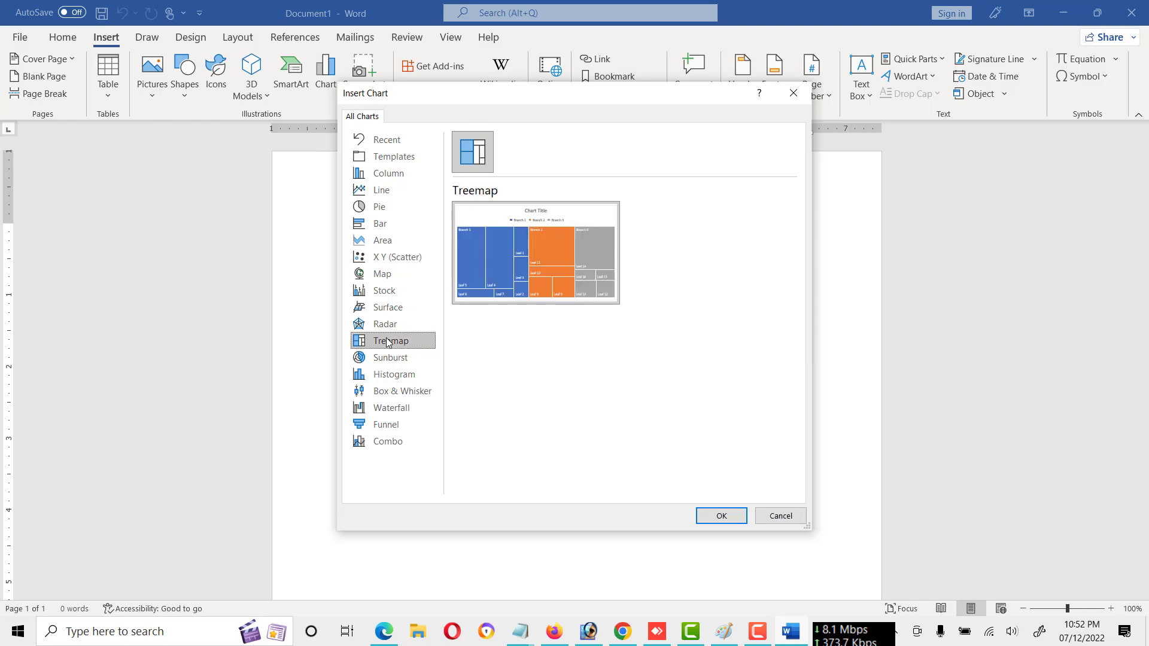
left_click(385, 208)
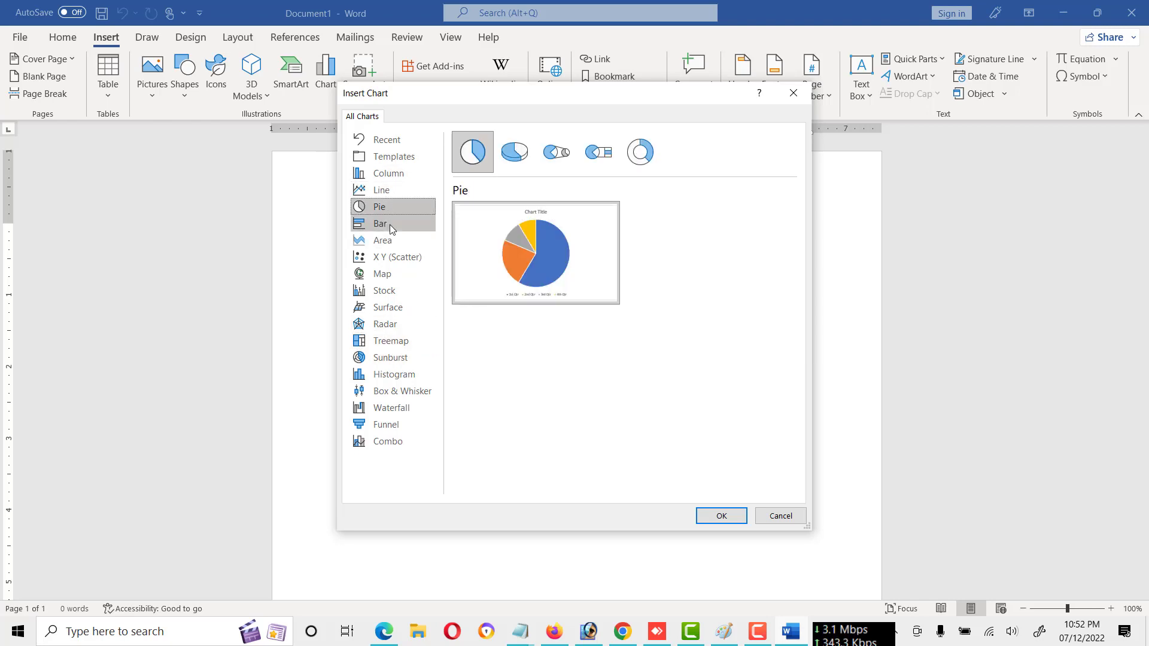
left_click(385, 191)
left_click(384, 174)
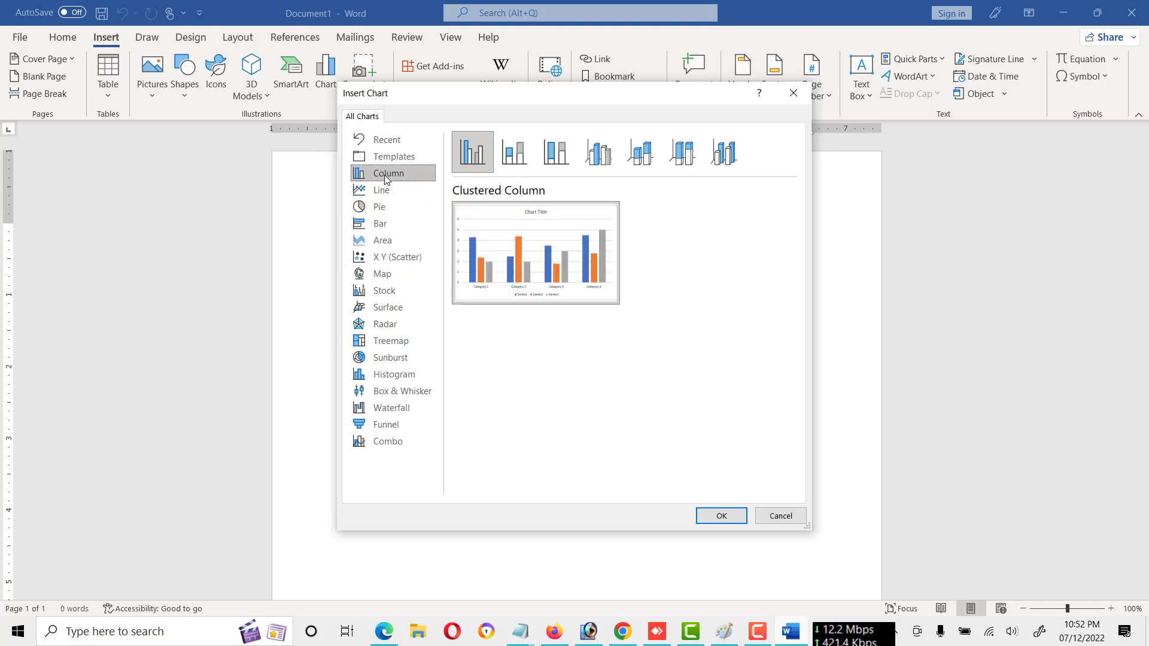
left_click(384, 226)
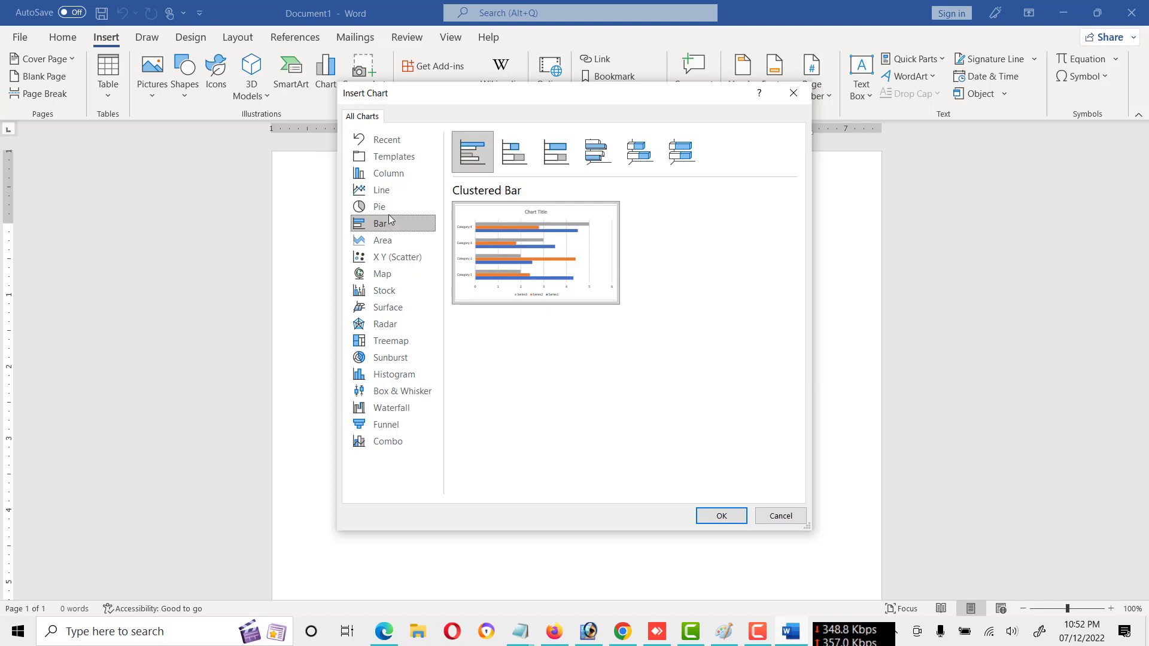
left_click(397, 179)
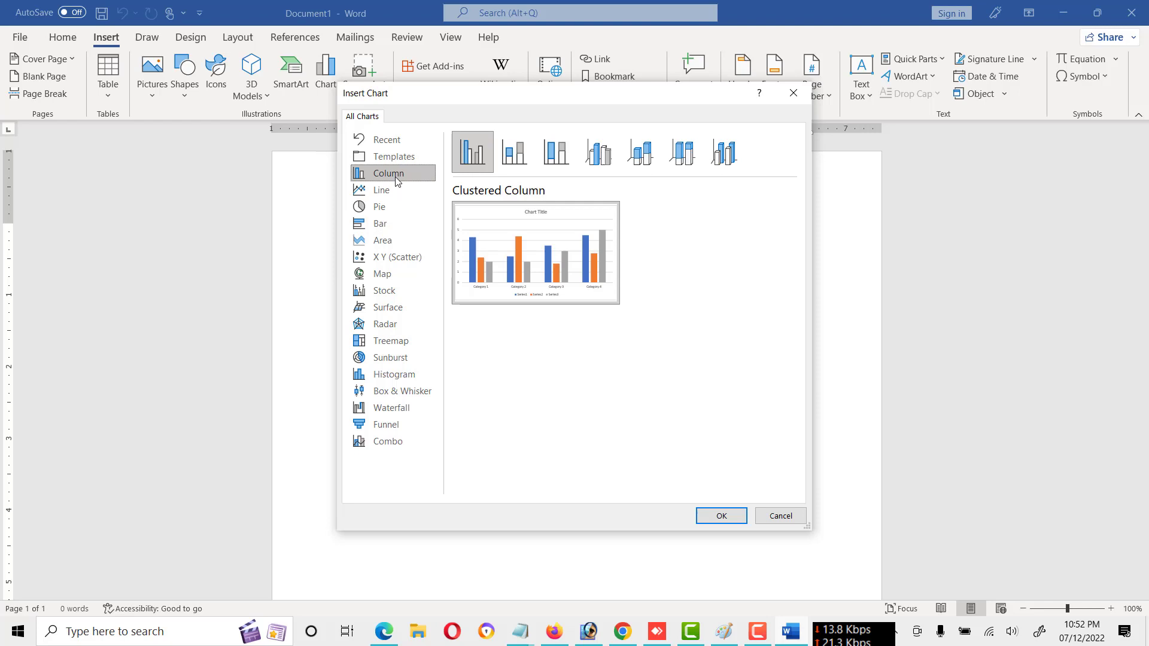
- Insert the clustered column chart and rename its series Physics, Chemistry and Biology in B1–D1
left_click(732, 515)
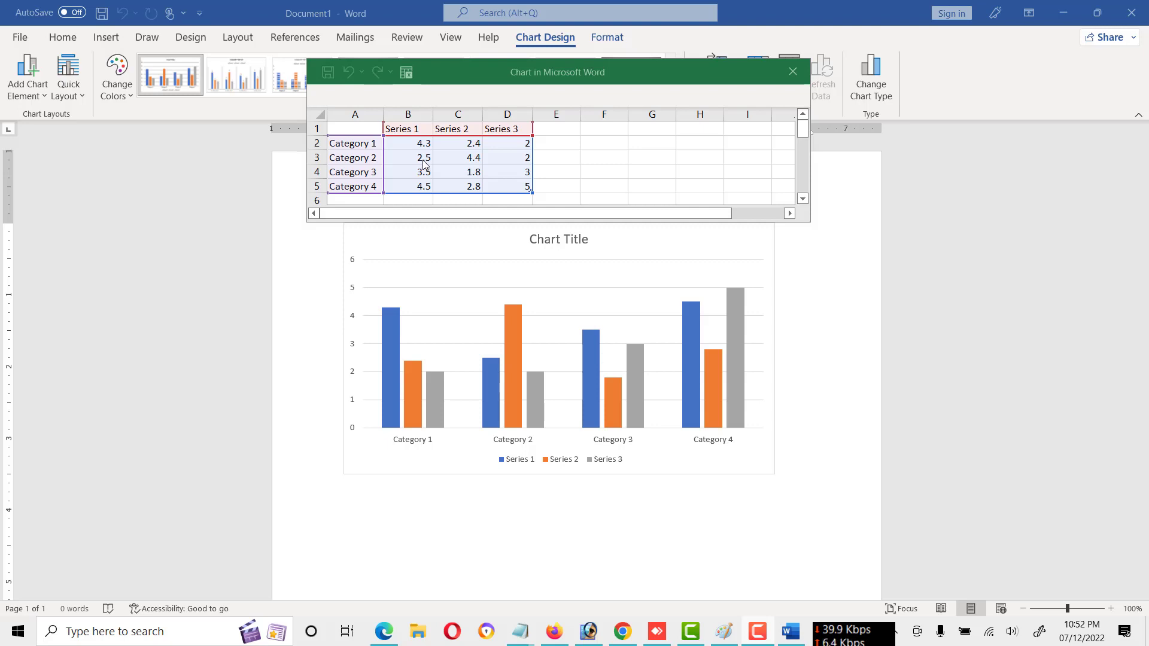
left_click(416, 128)
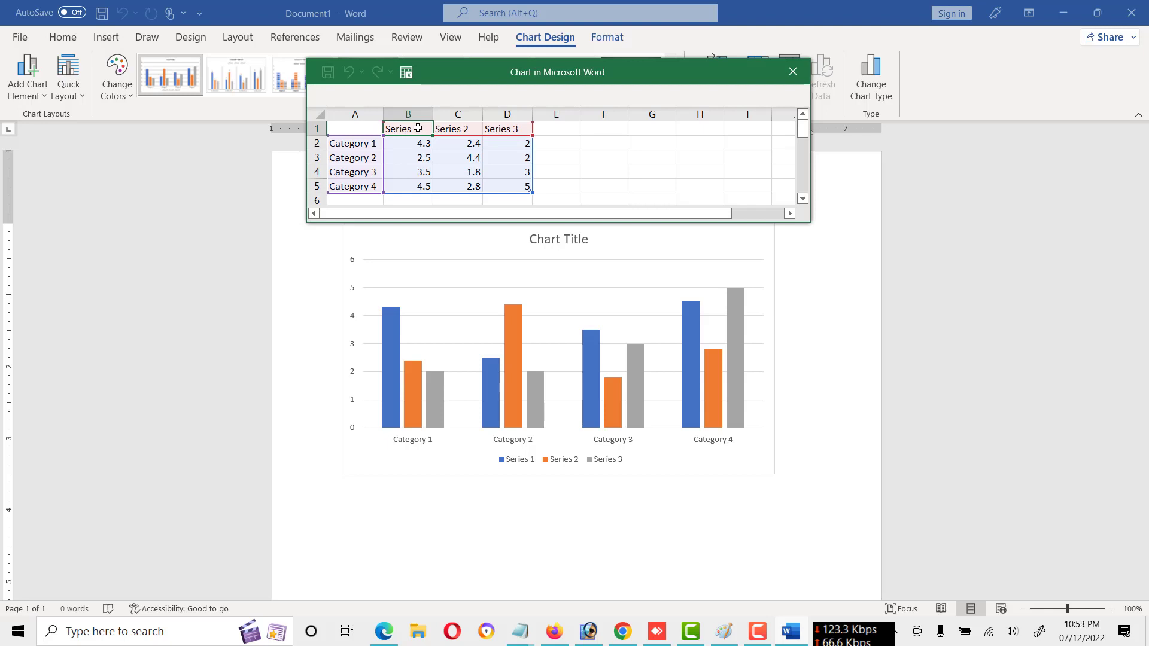
type("Physics")
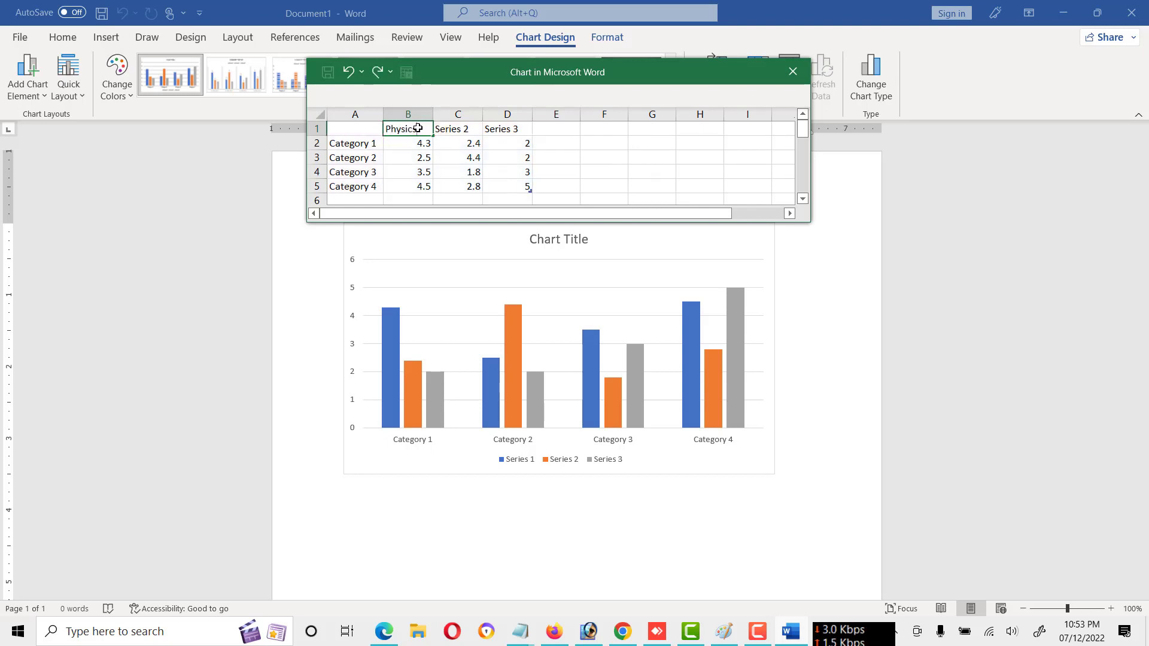
left_click(470, 131)
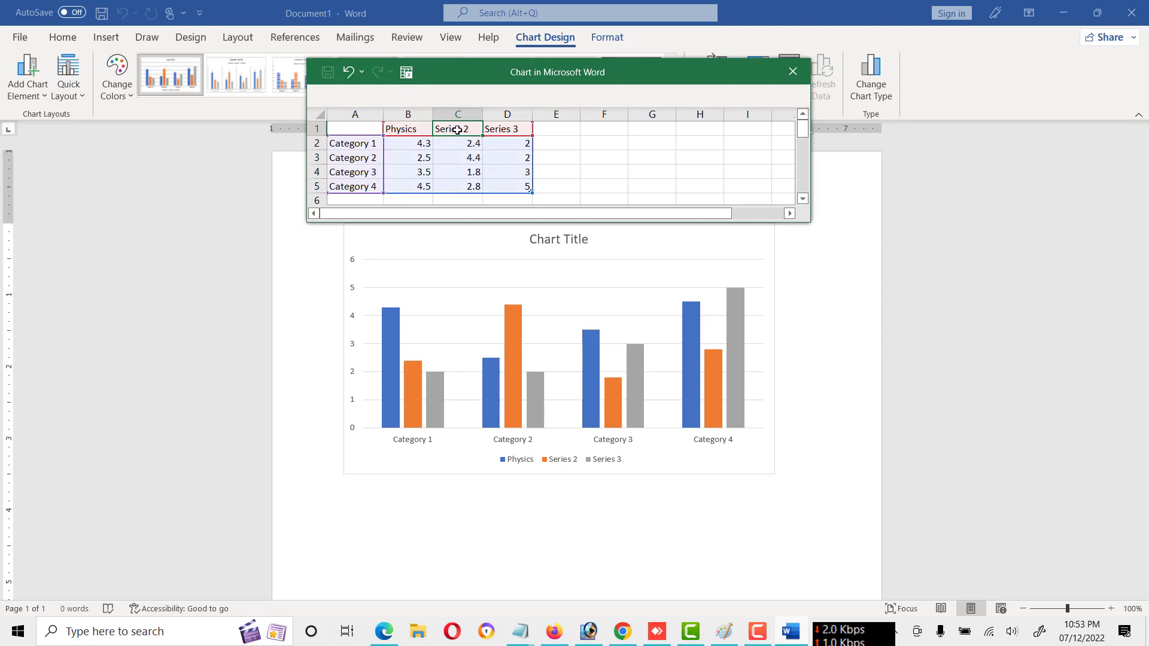
type("Ch")
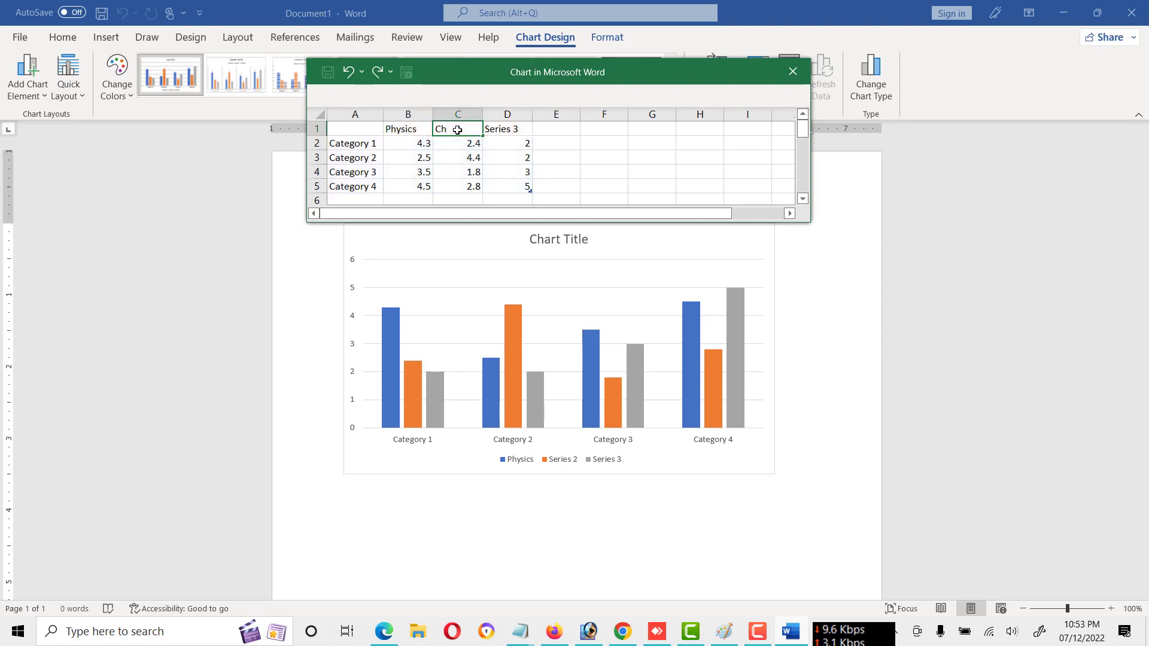
type("wemistry")
left_click(510, 130)
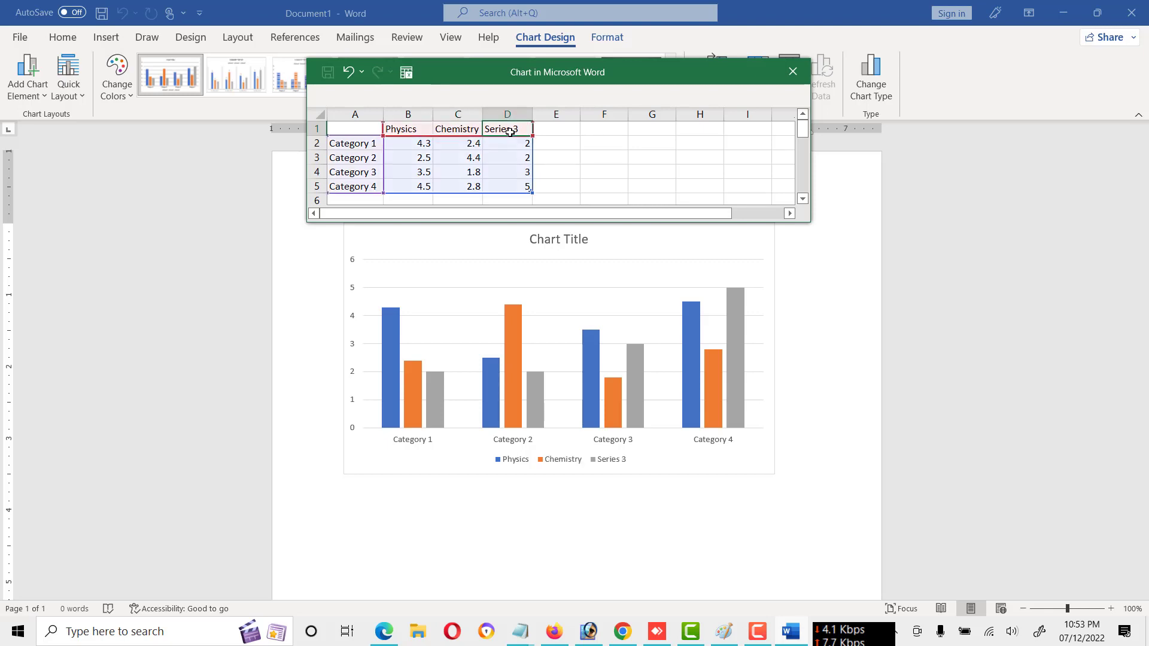
type("Biol")
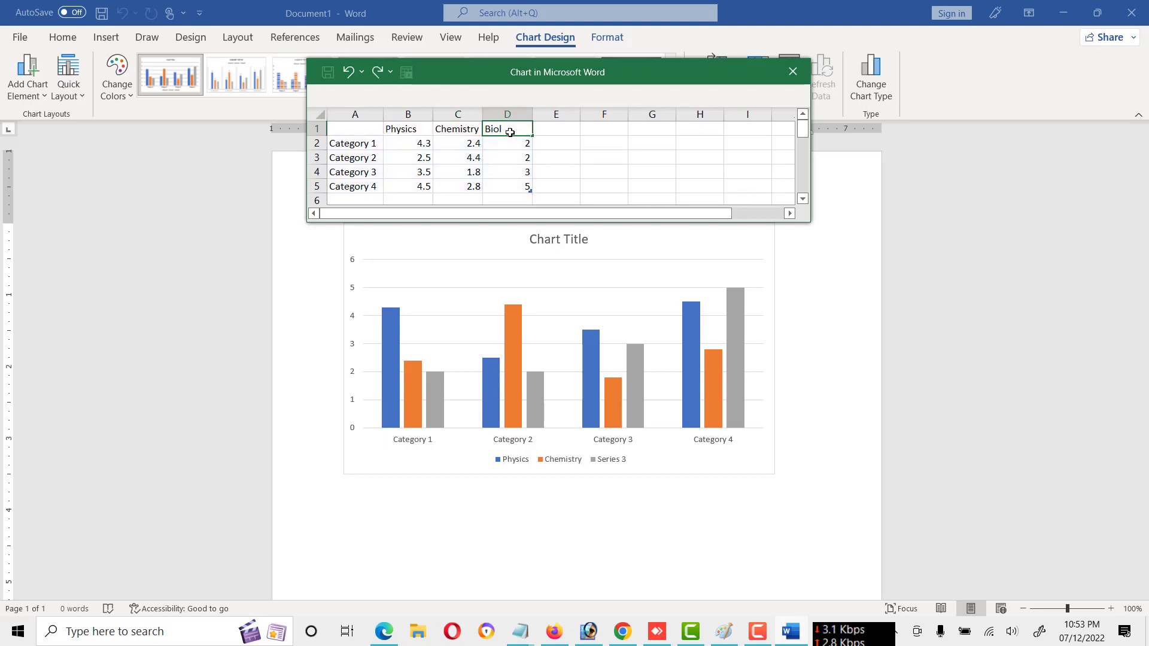
type("ogy")
left_click(587, 168)
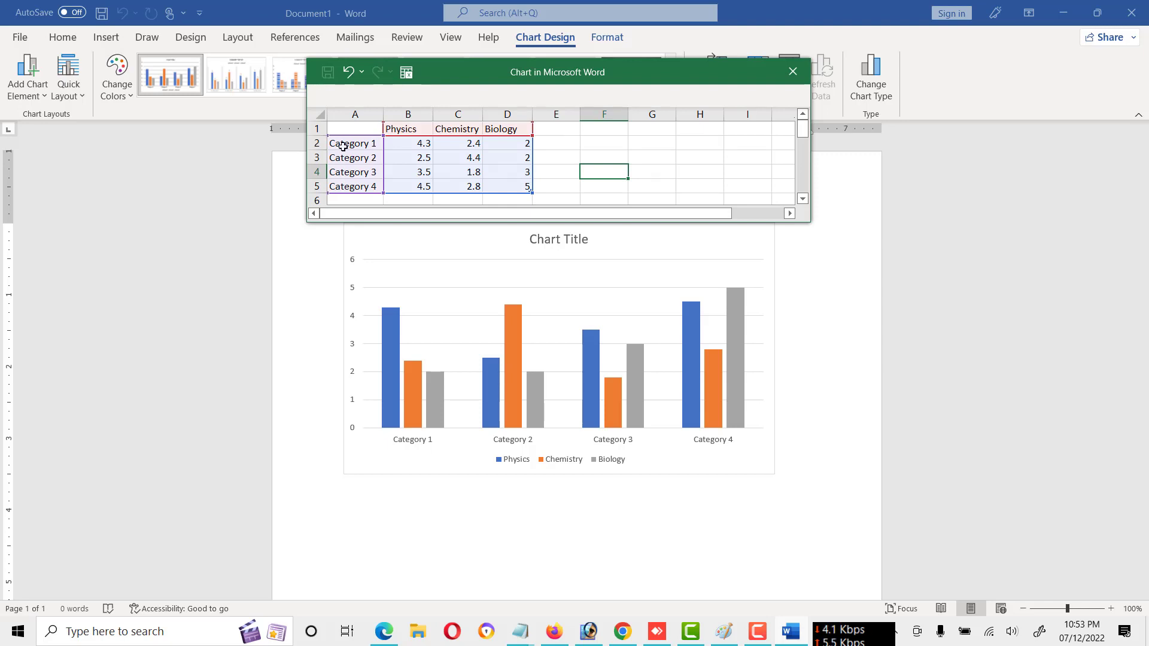
- Type the four students' names into cells A2–A5 of the chart data sheet
left_click(343, 145)
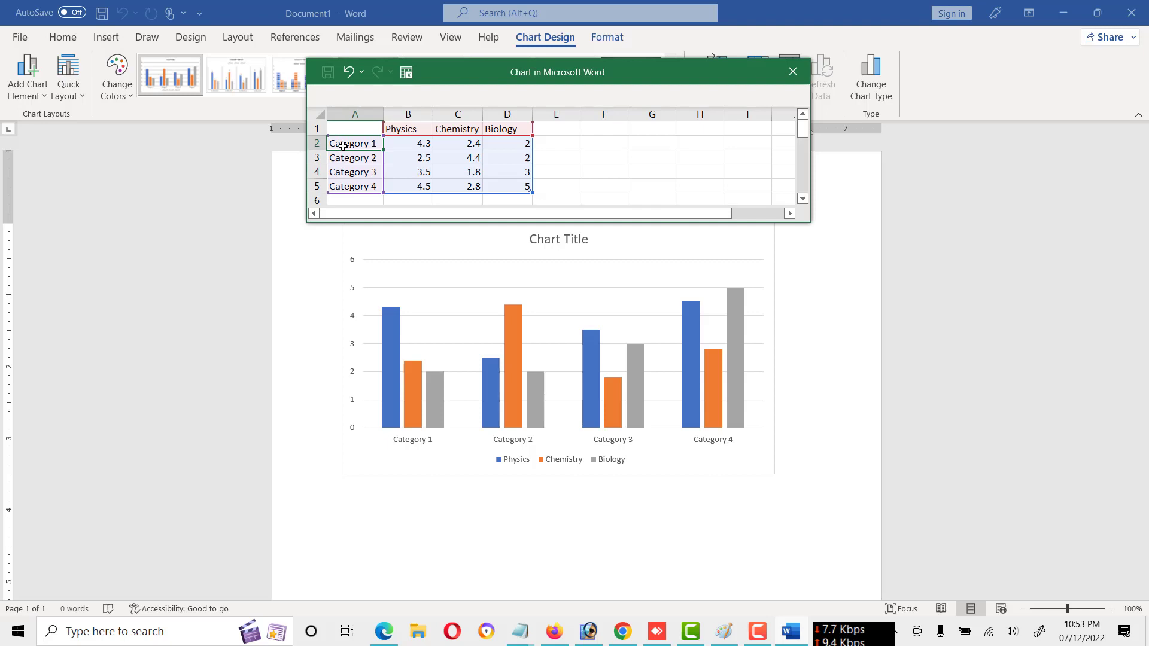
type("Ali")
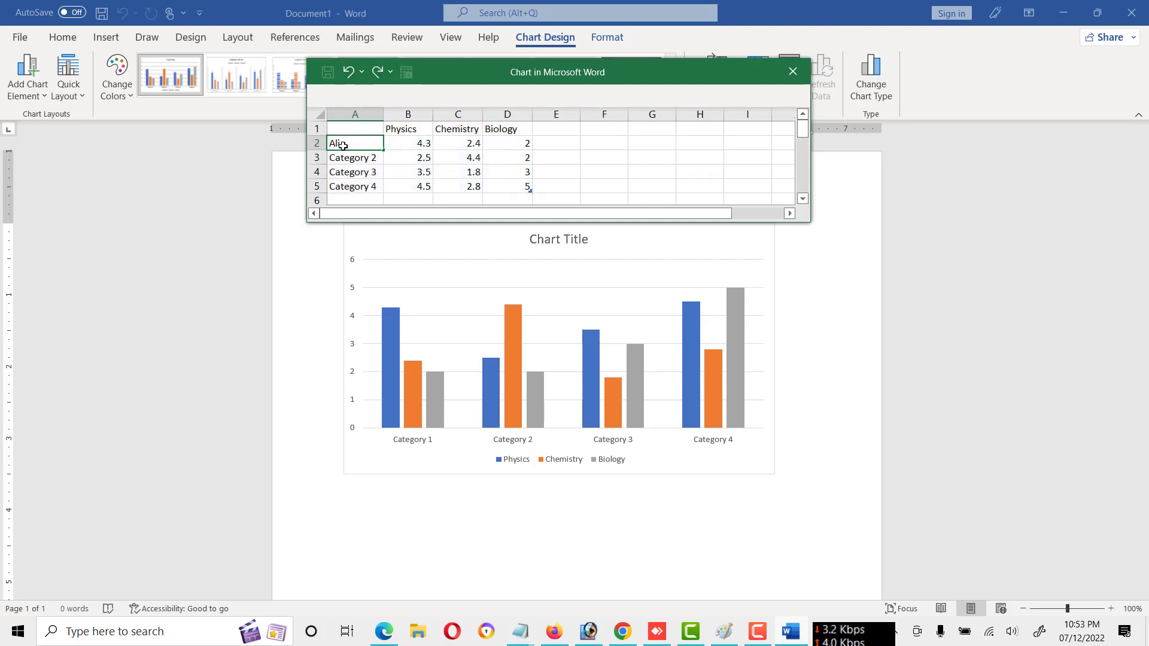
key("Return")
type("A")
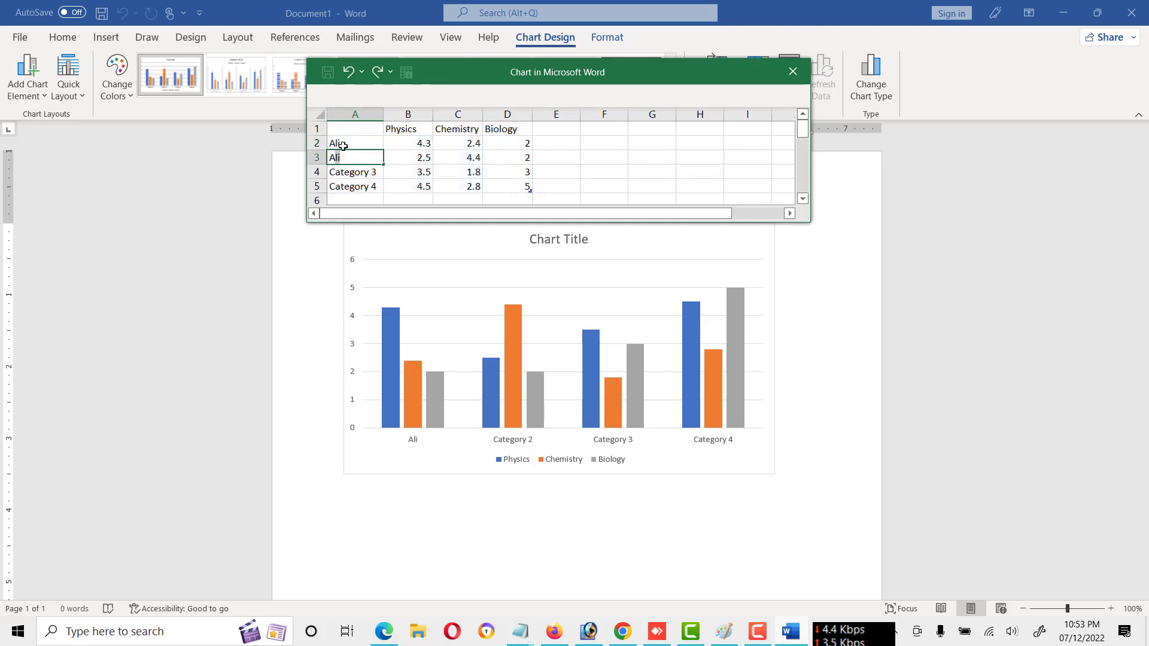
type("bdullah")
key("Return")
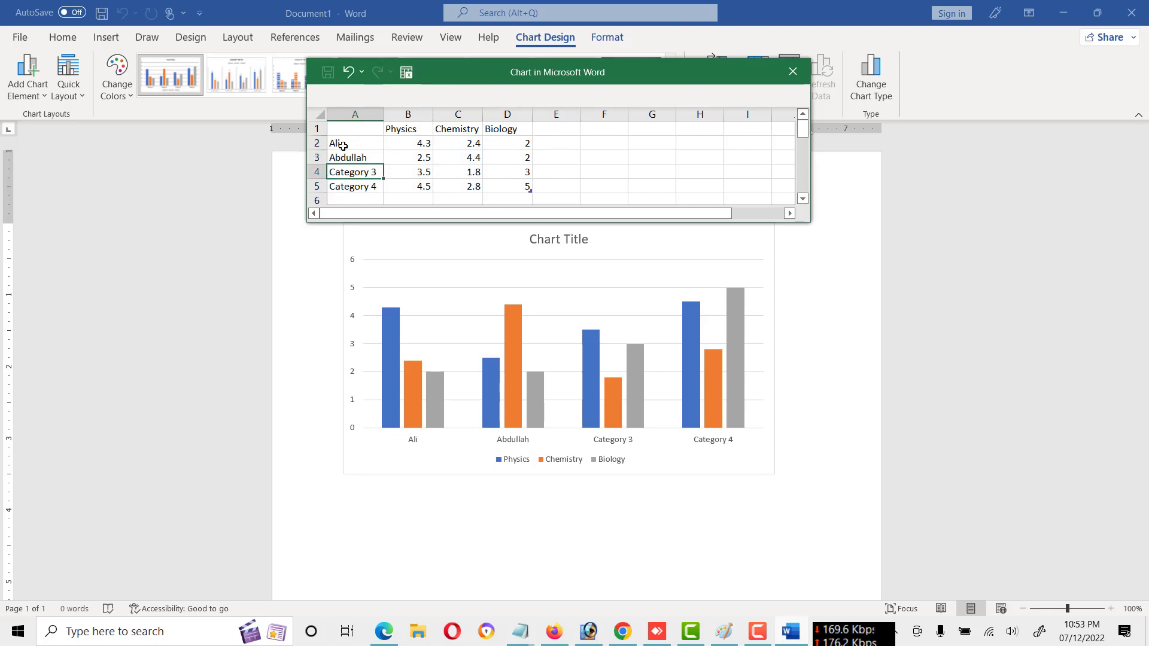
type("Azaan")
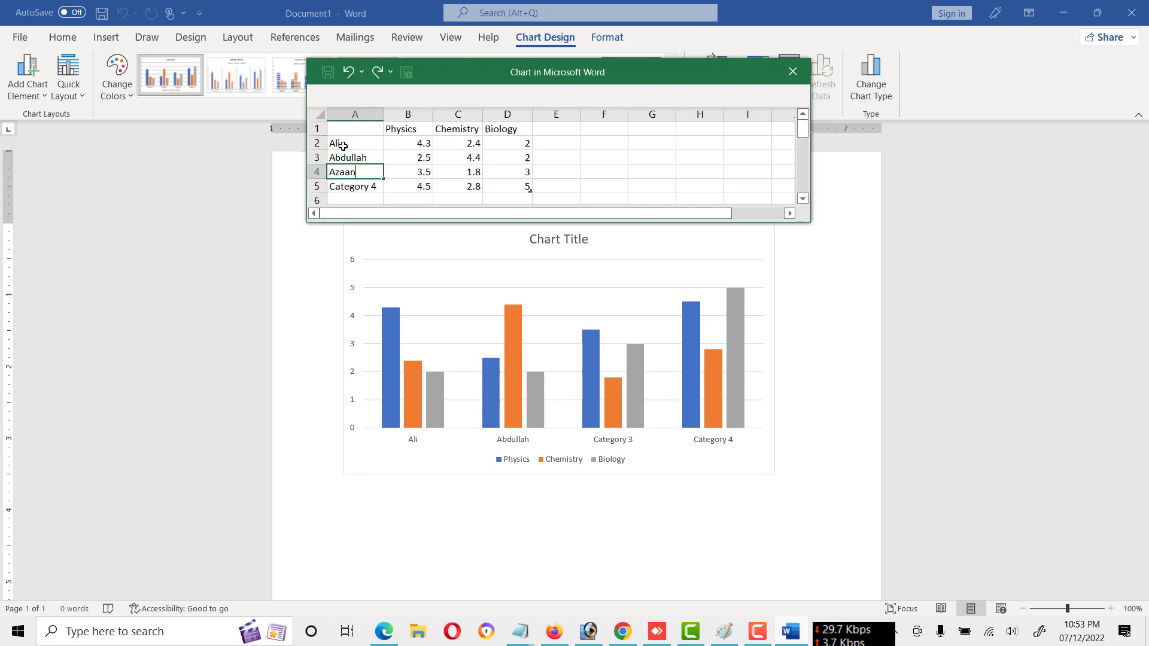
key("Return")
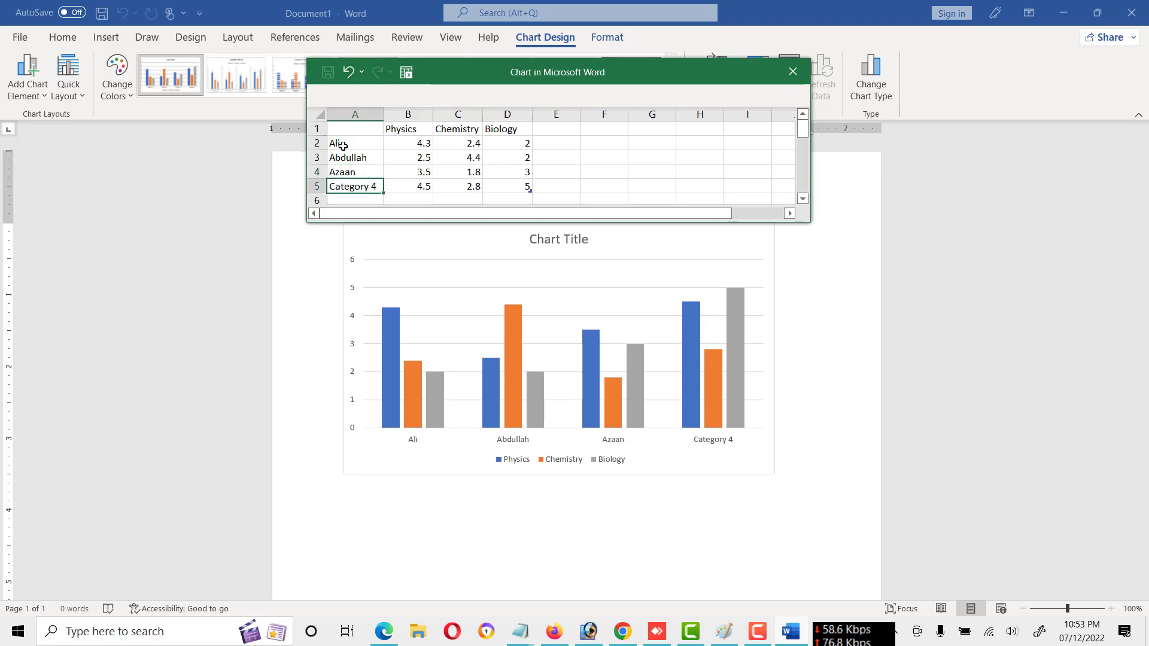
type("Alya")
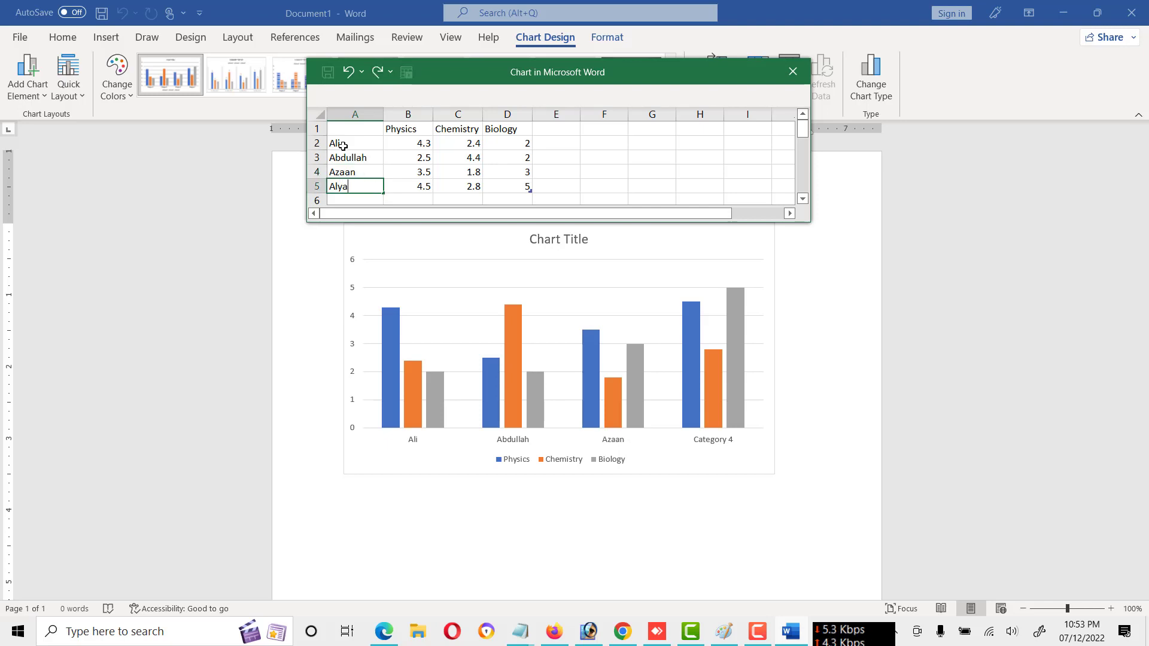
type("n")
left_click(599, 183)
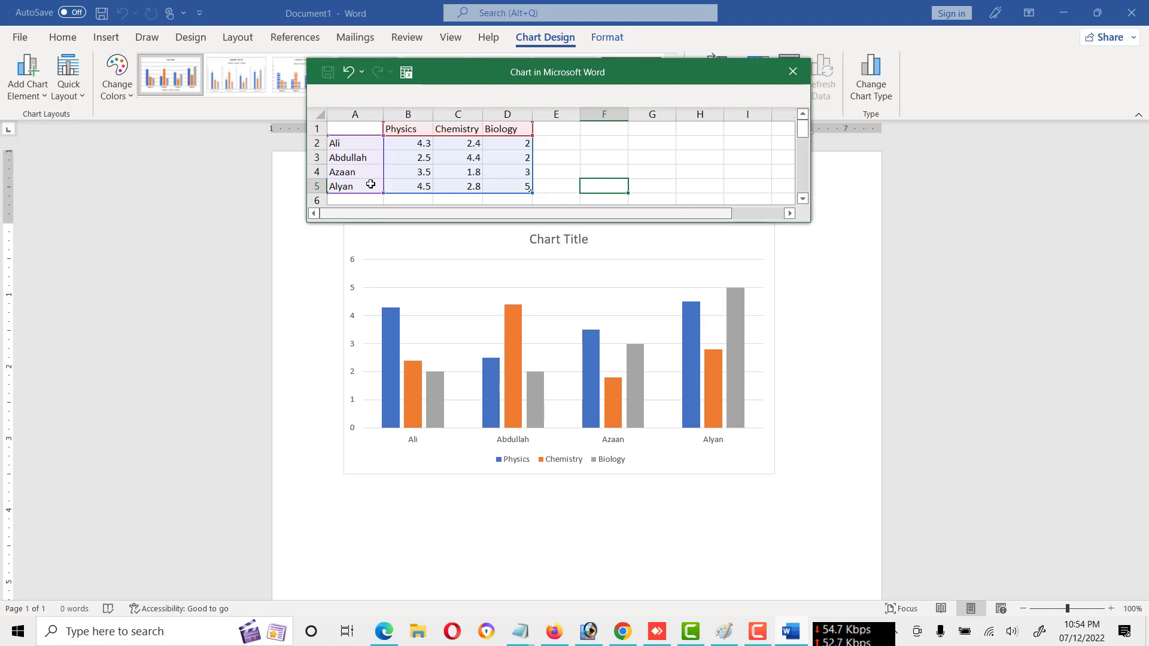
- Select cell A2, then drag the data sheet window right and down, clear of Chart Styles
left_click(336, 146)
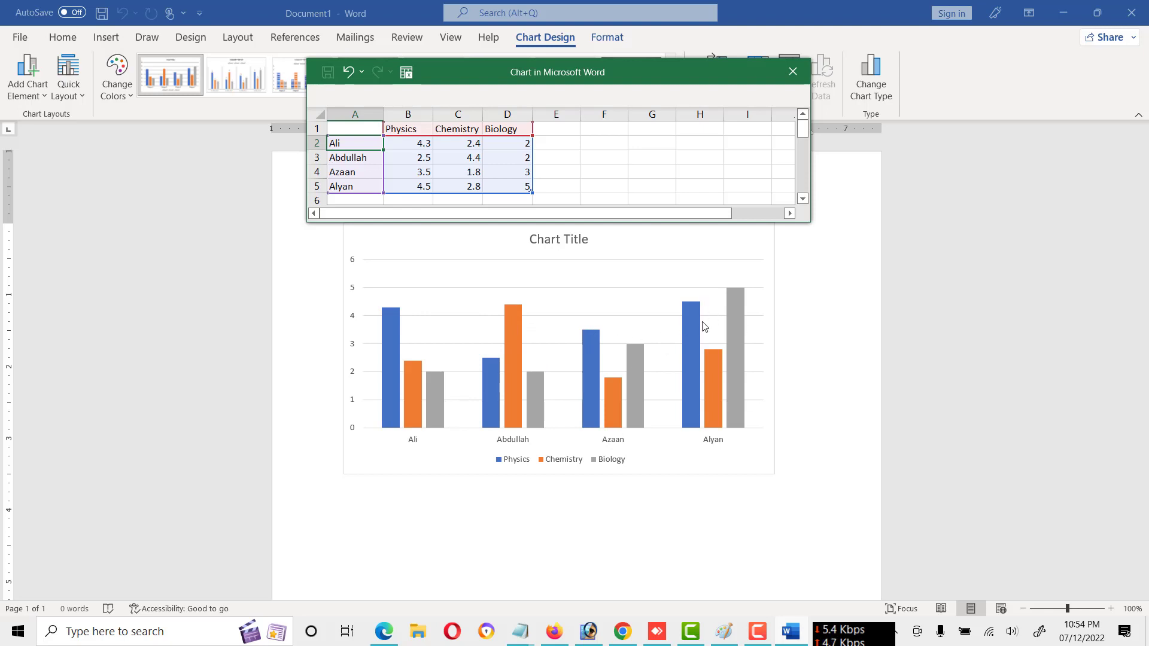
left_click_drag(658, 74, 925, 117)
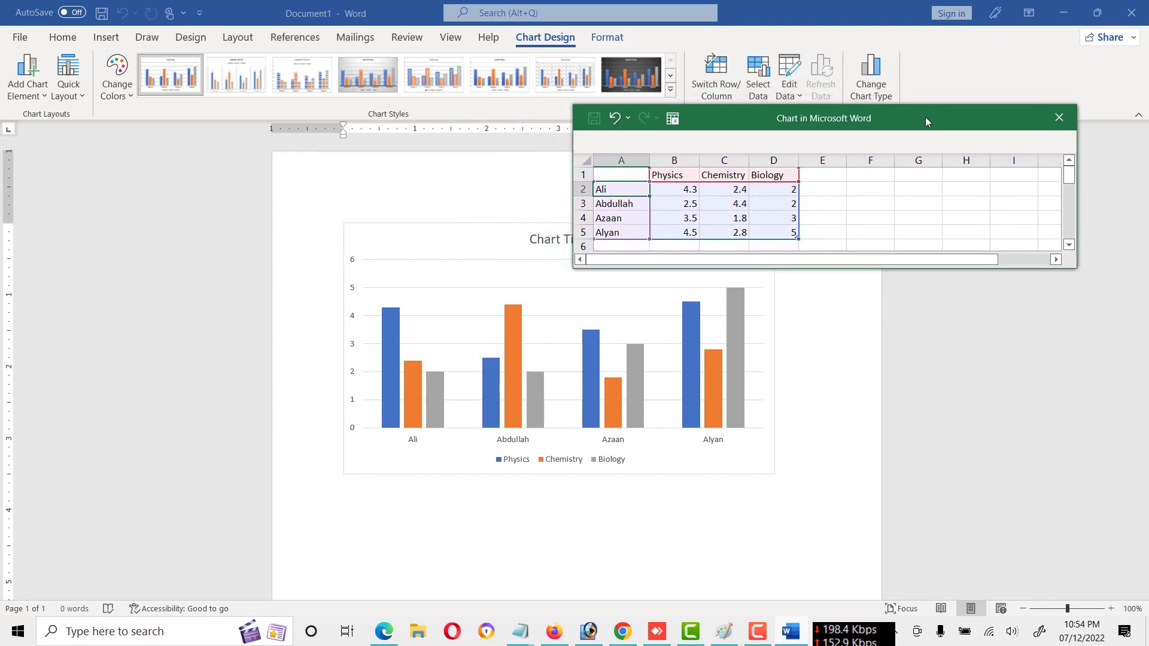
left_click(670, 96)
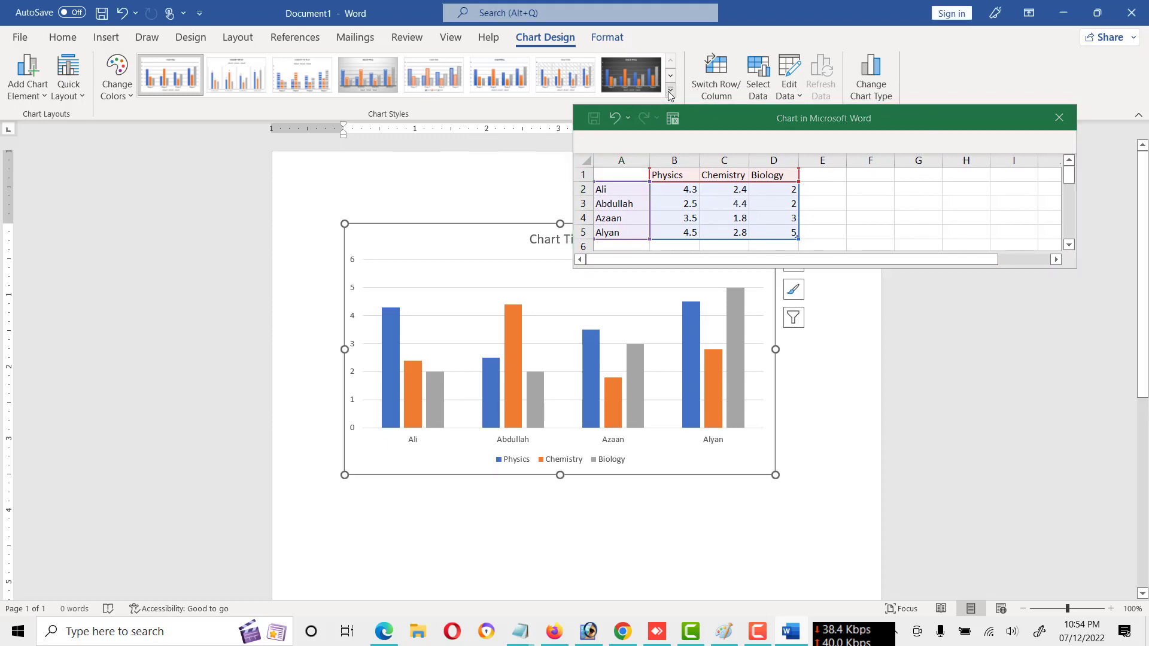
left_click(670, 91)
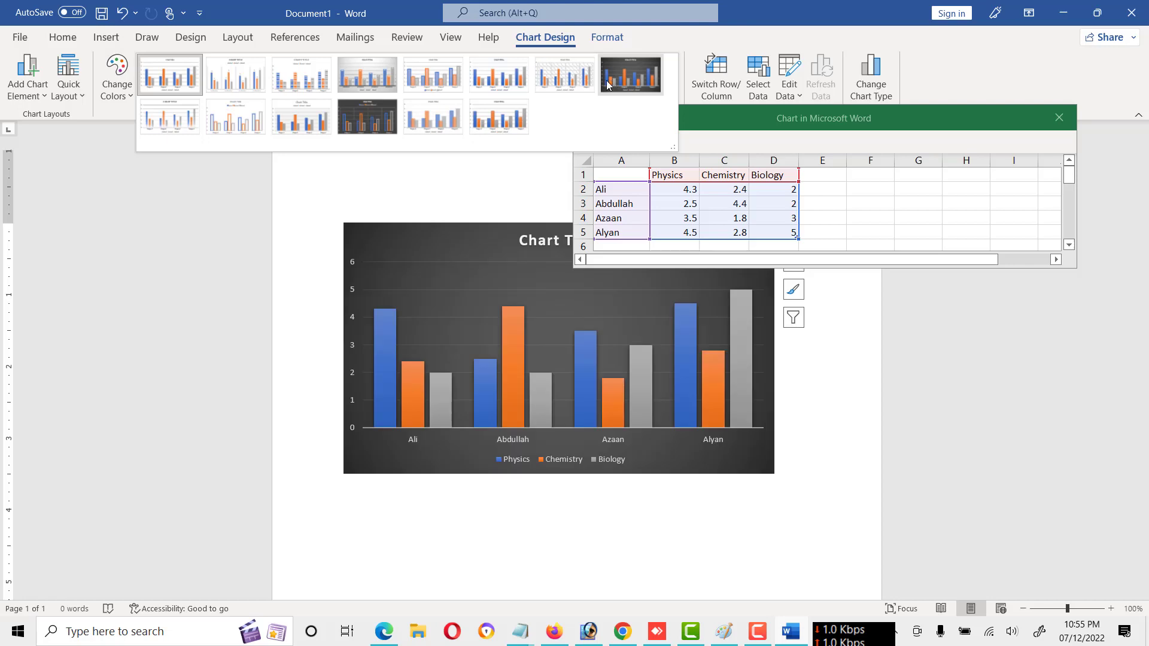
left_click(682, 38)
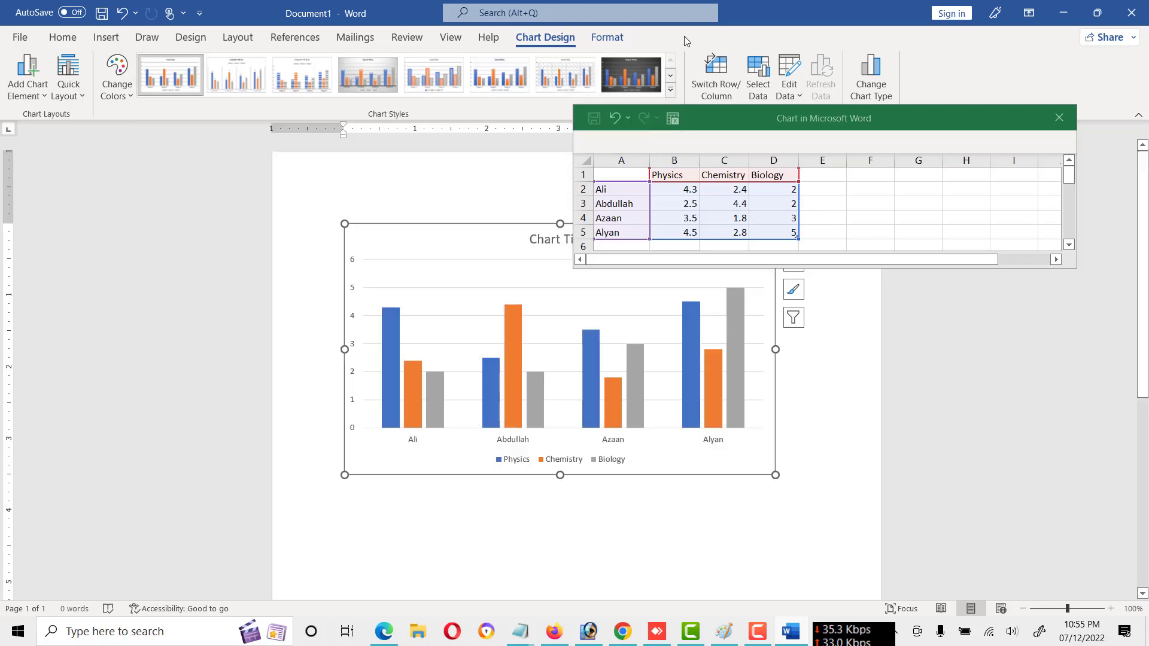
scroll(591, 94, "up", 2)
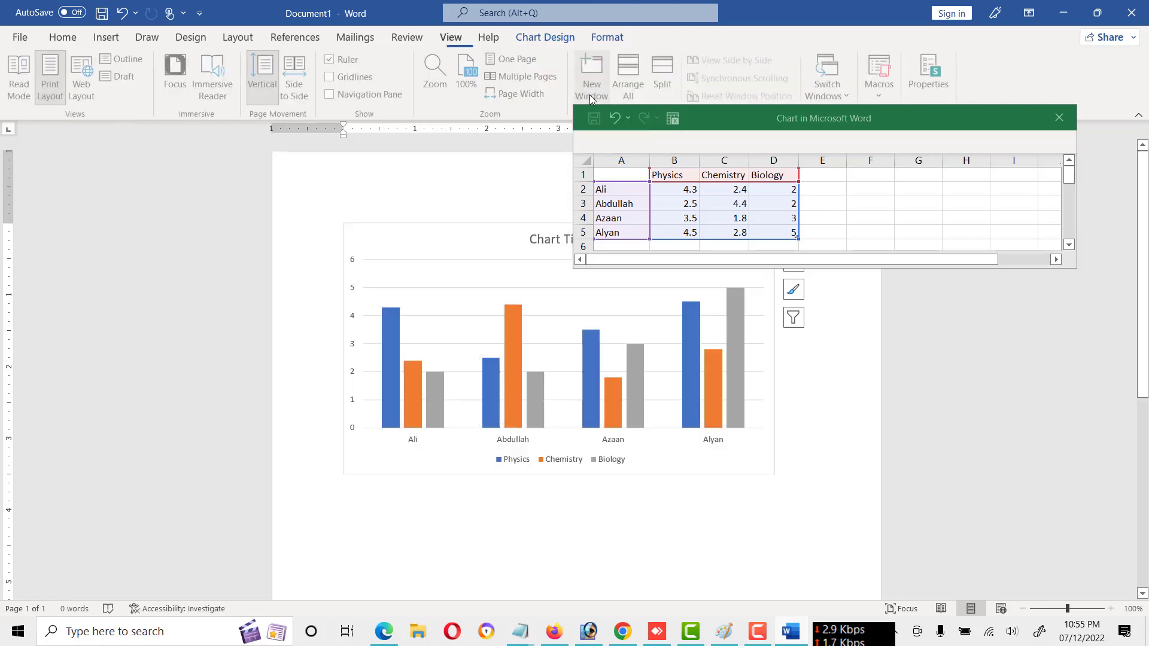
scroll(590, 95, "up", 2)
left_click(552, 38)
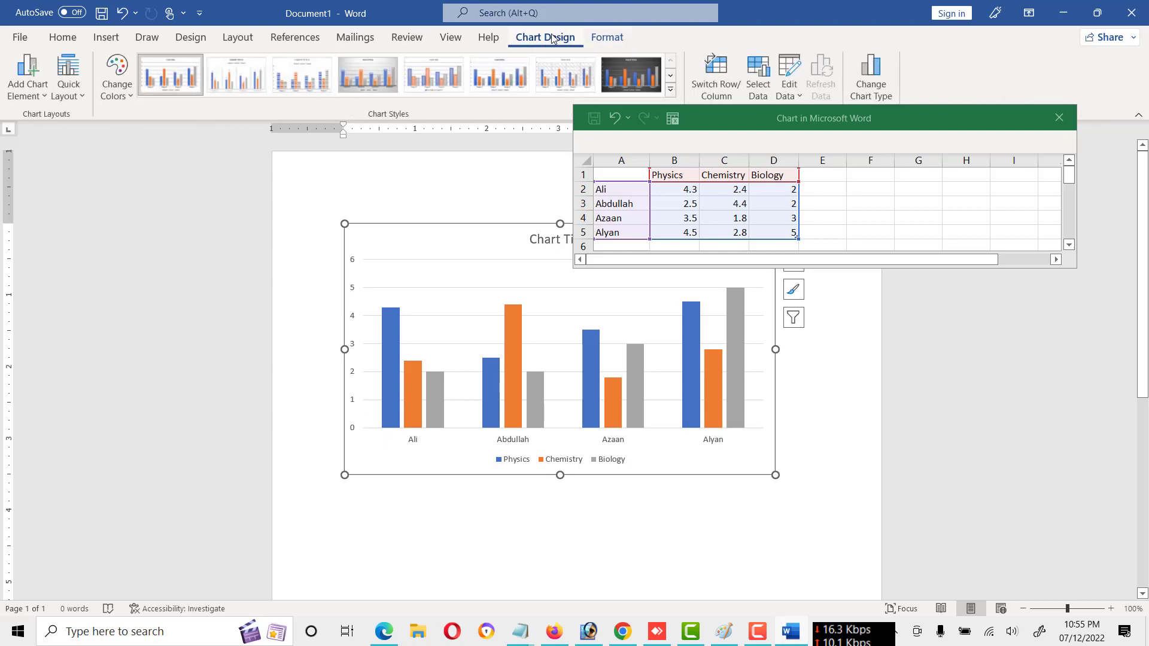
left_click(670, 76)
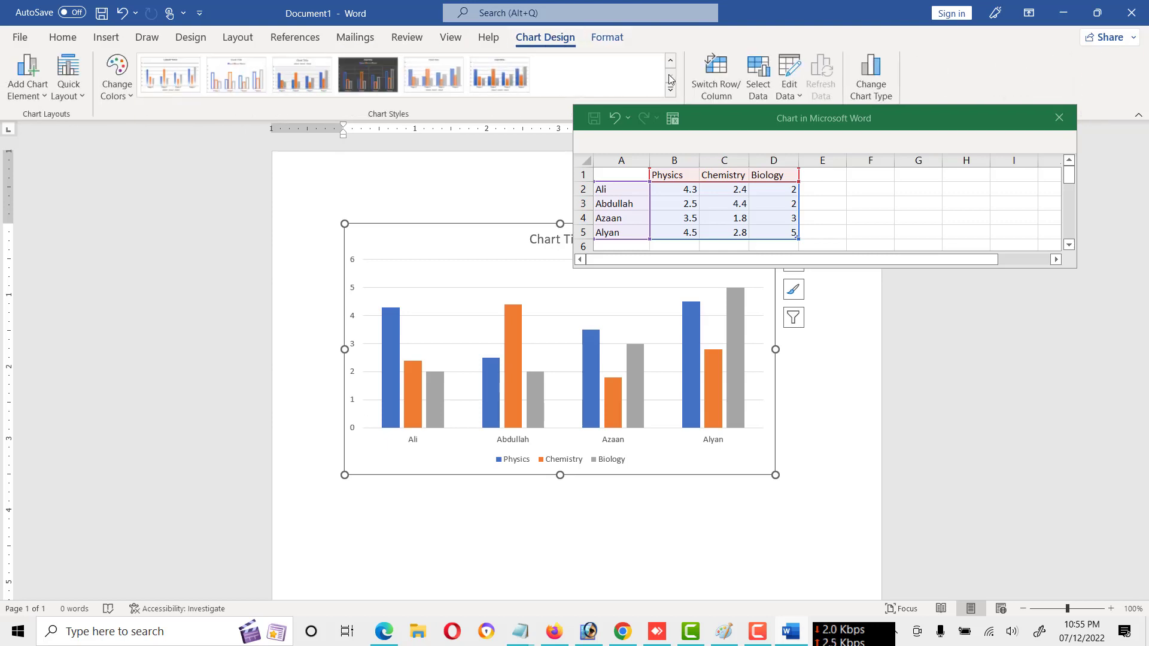
left_click(670, 91)
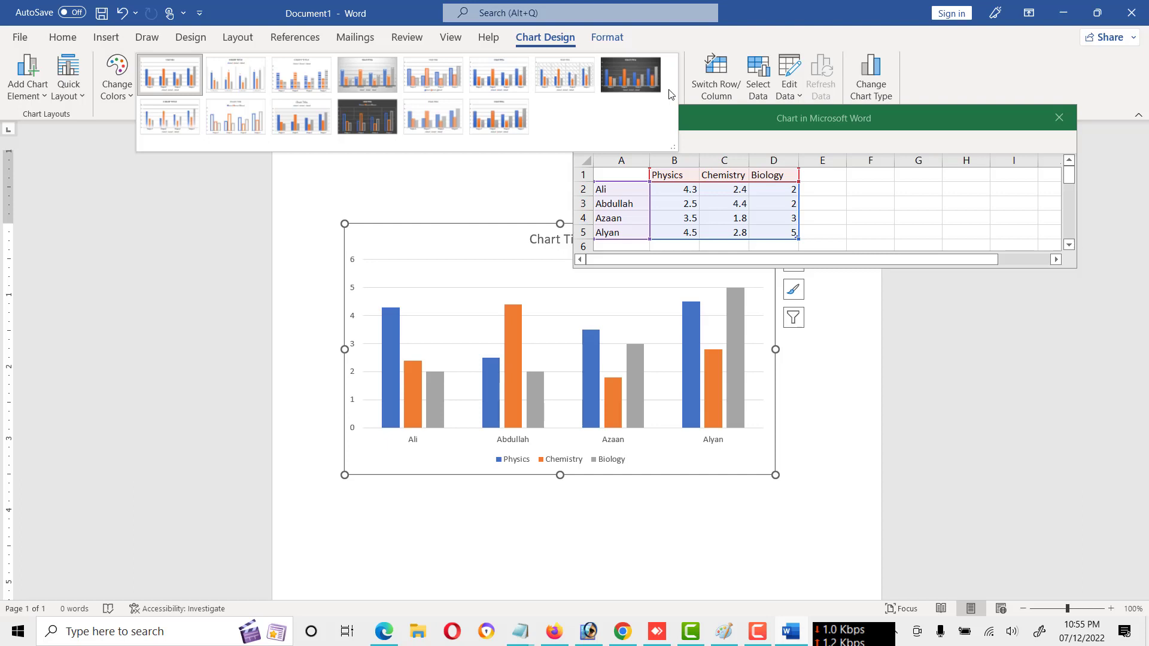
left_click(708, 53)
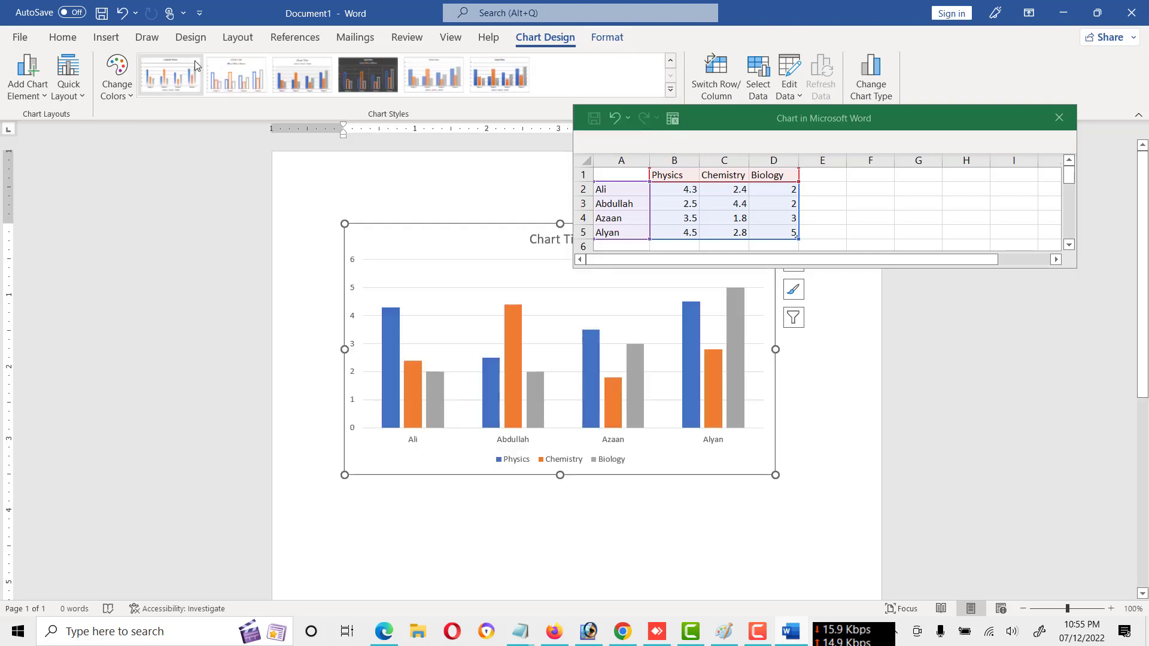
- Browse the Change Colors and Quick Layout options without applying a change
left_click(129, 97)
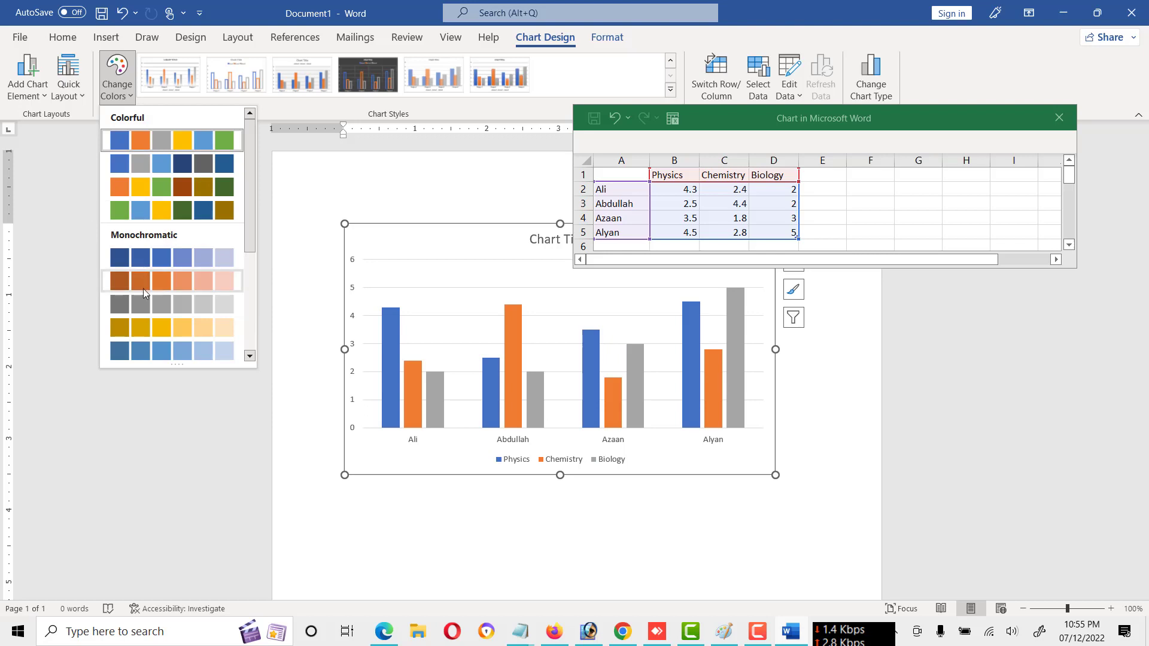
left_click(66, 238)
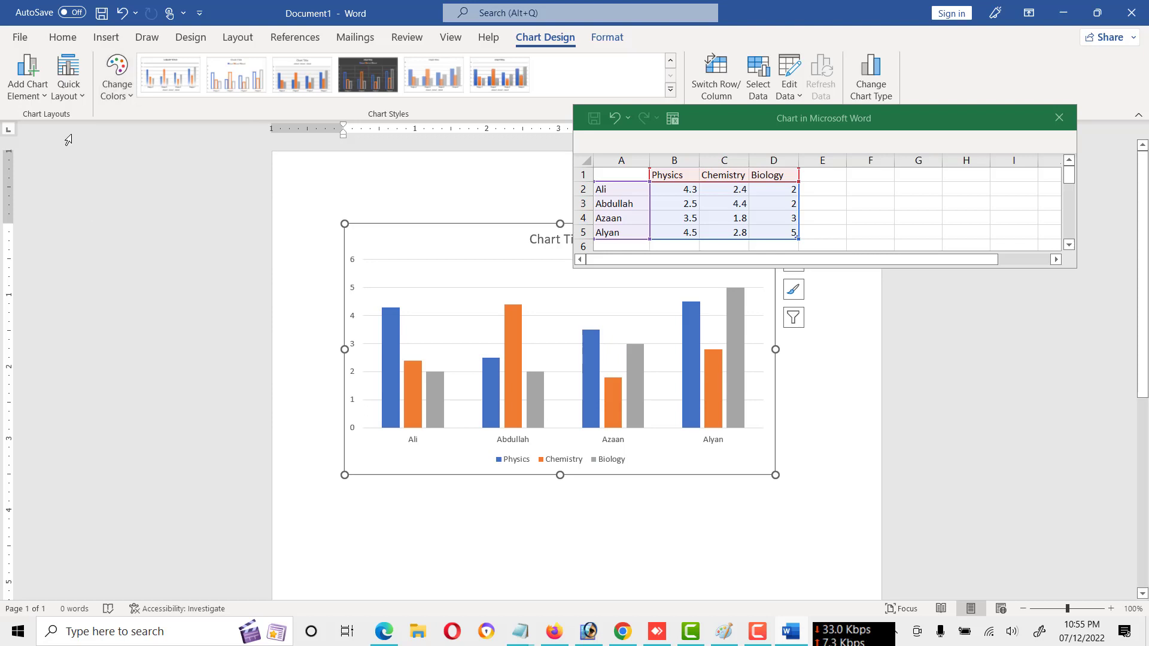
left_click(79, 98)
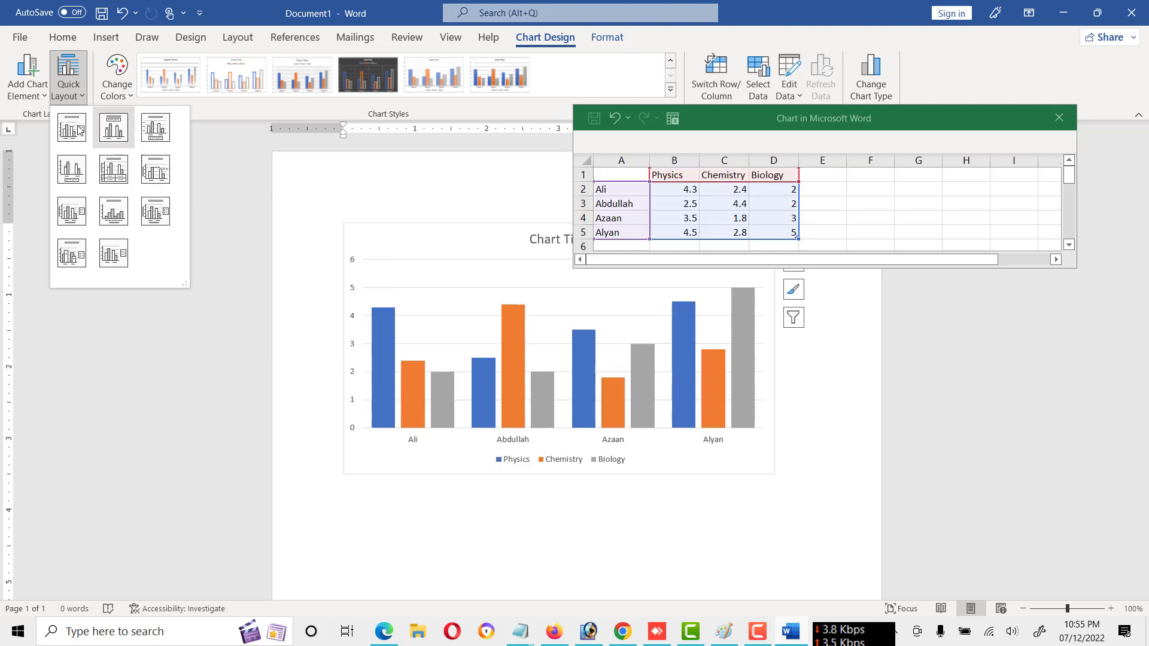
- Open Add Chart Element and look through its Axes and Chart Title submenus
left_click(45, 96)
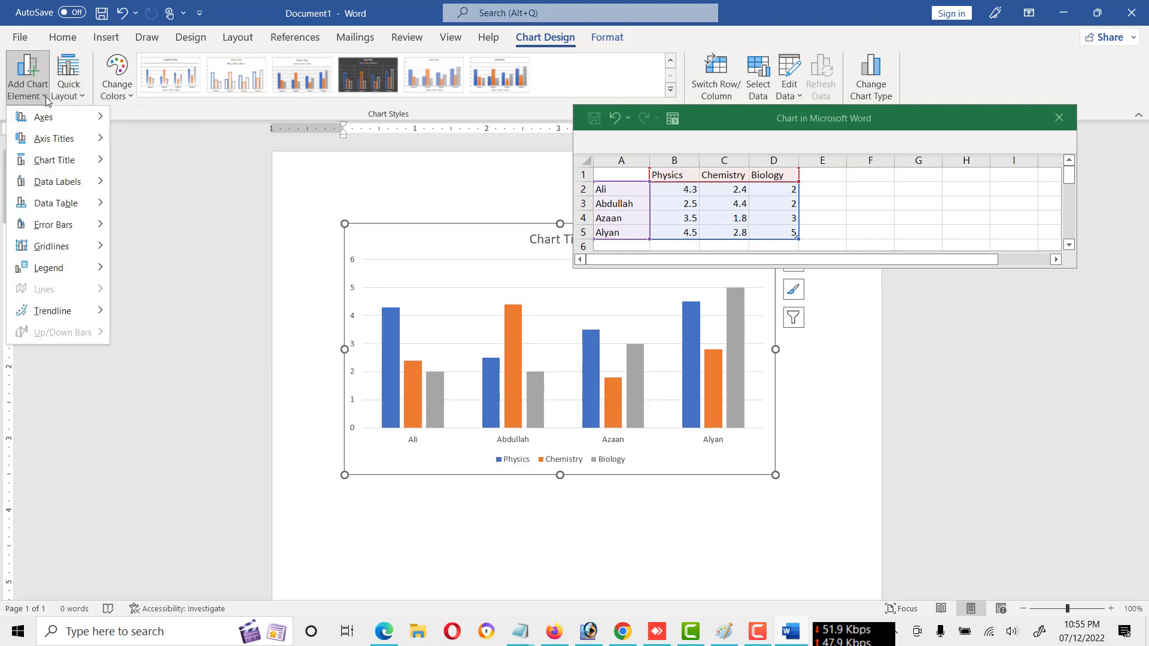
mouse_move(49, 123)
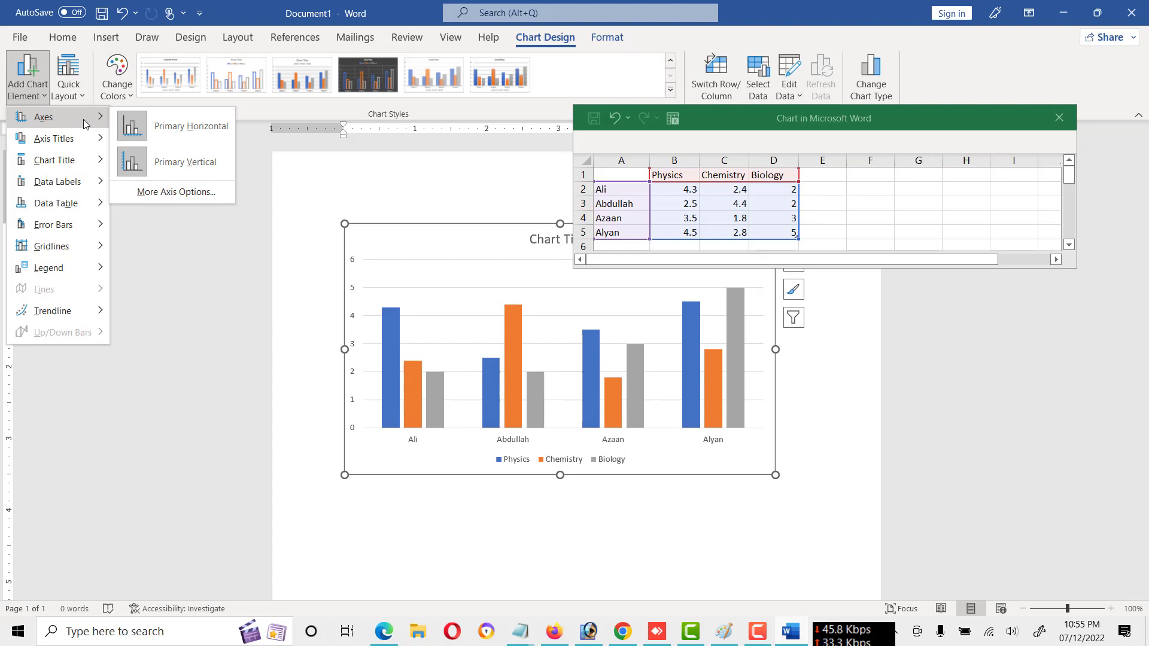
mouse_move(79, 163)
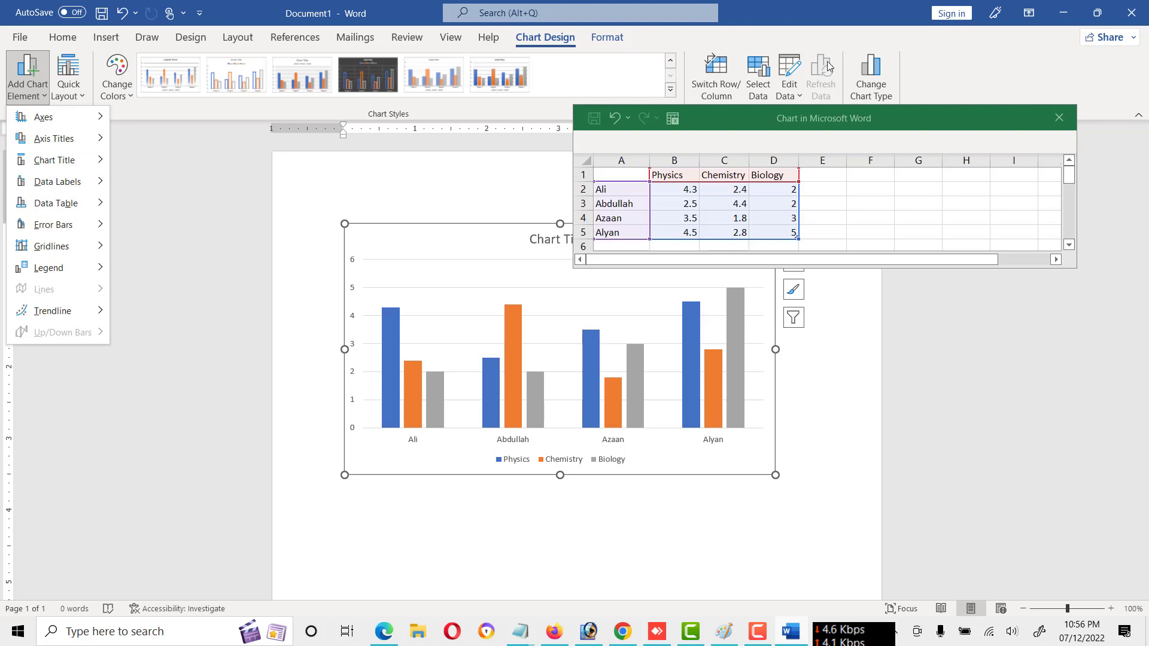
- Change the chart type to Pie and move the data sheet away from the chart
left_click(875, 71)
left_click(875, 72)
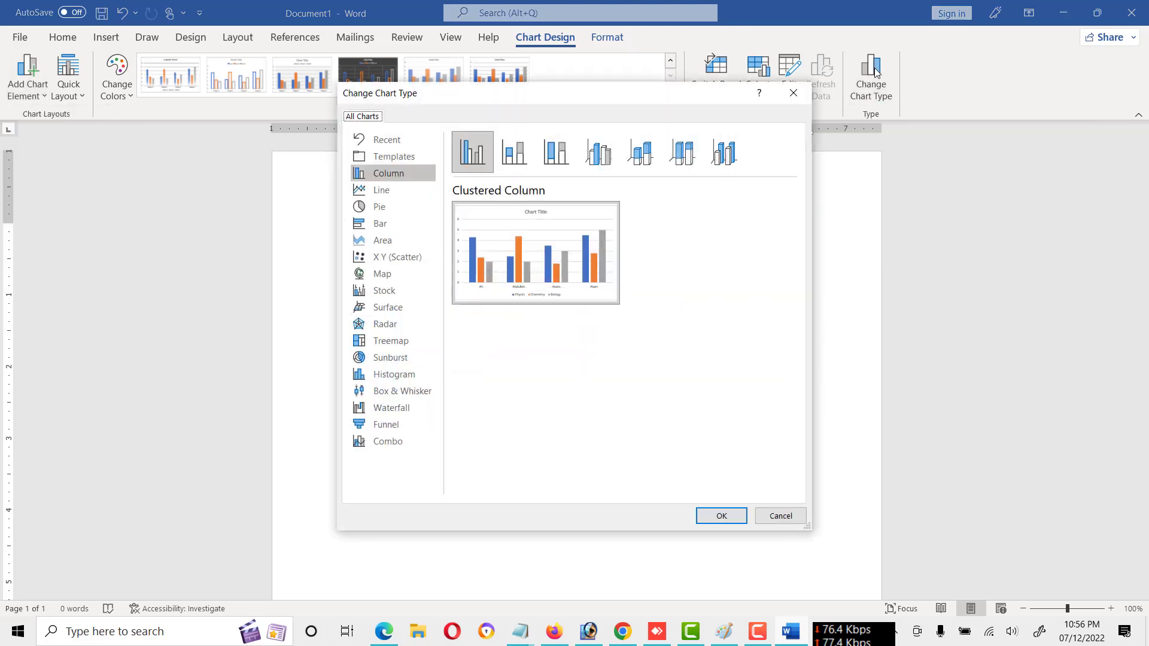
left_click_drag(640, 96, 353, 72)
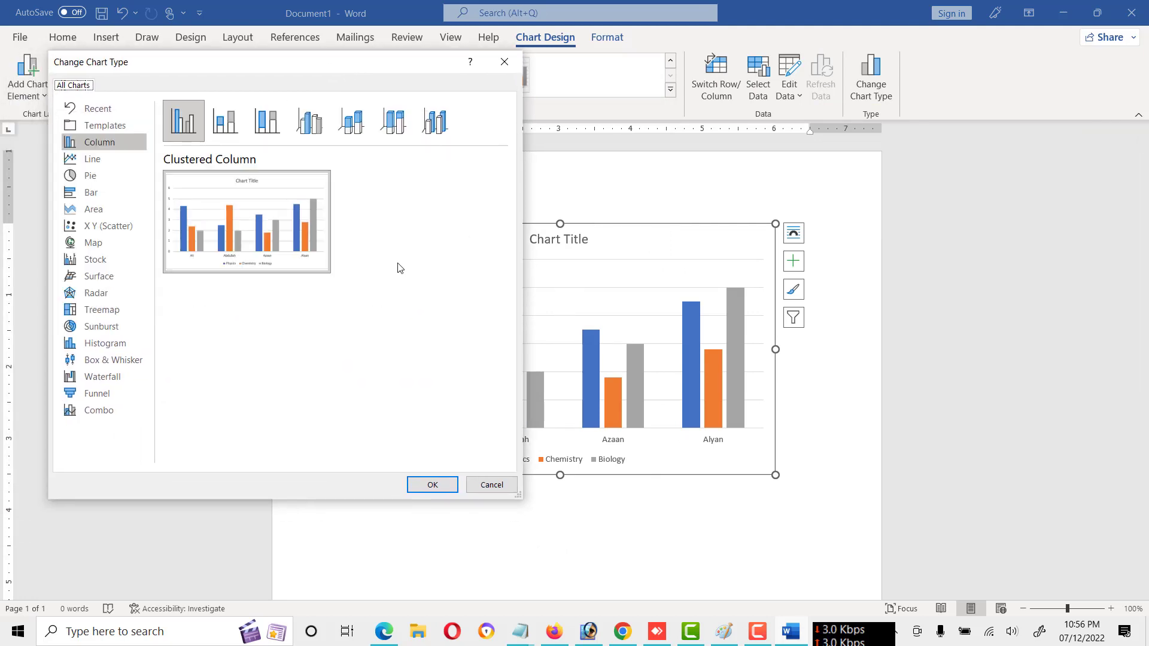
left_click(91, 175)
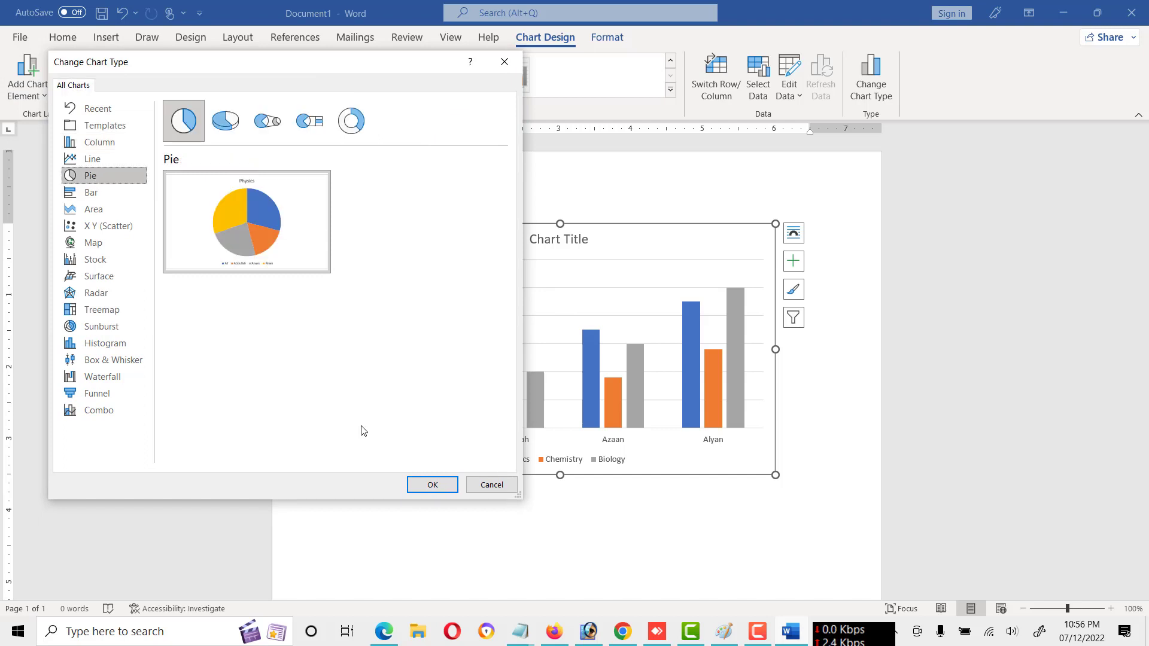
left_click(419, 486)
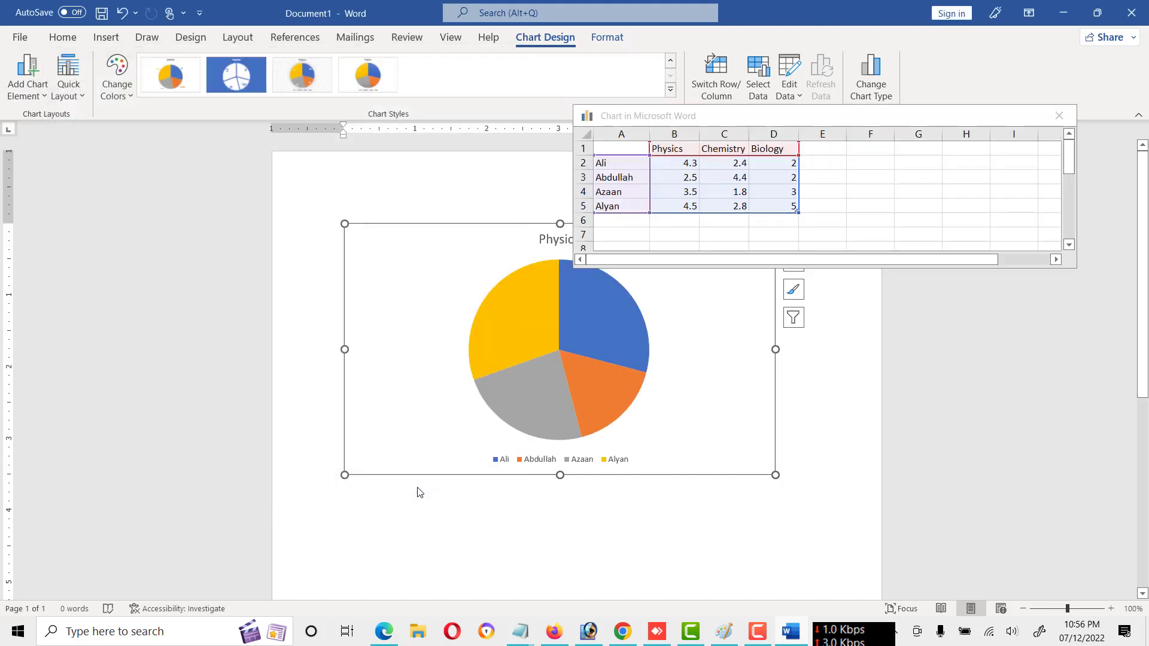
left_click_drag(823, 122, 902, 110)
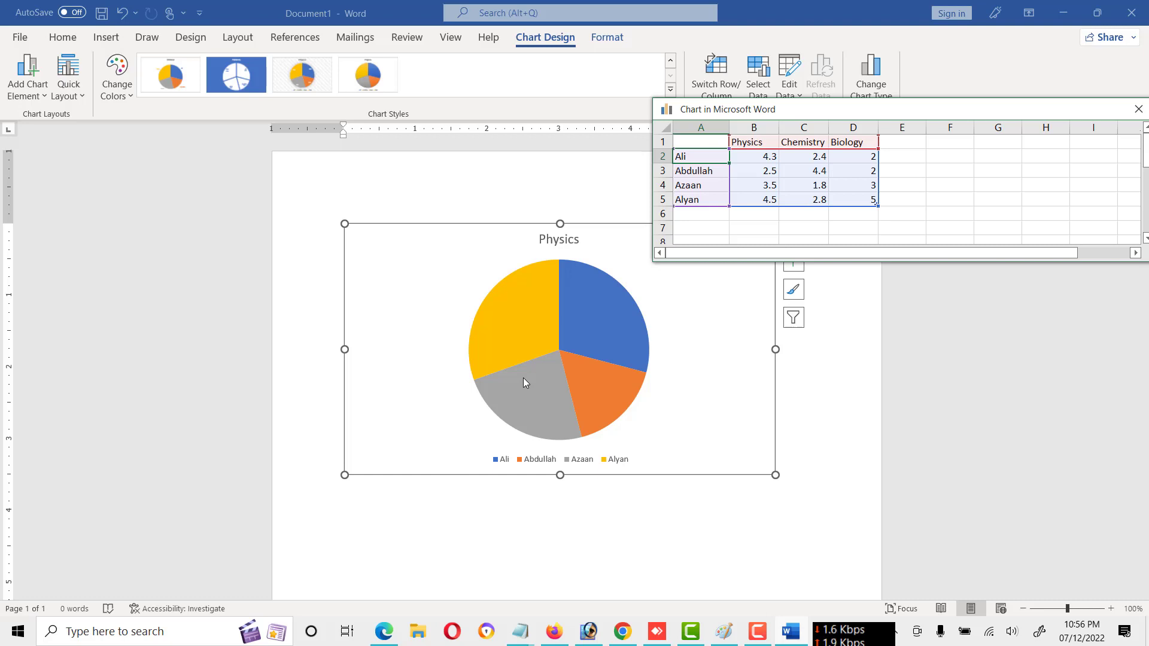
- Try several pie styles, keep the one with name-and-percentage slice labels, and expand the gallery
left_click(363, 73)
left_click(302, 73)
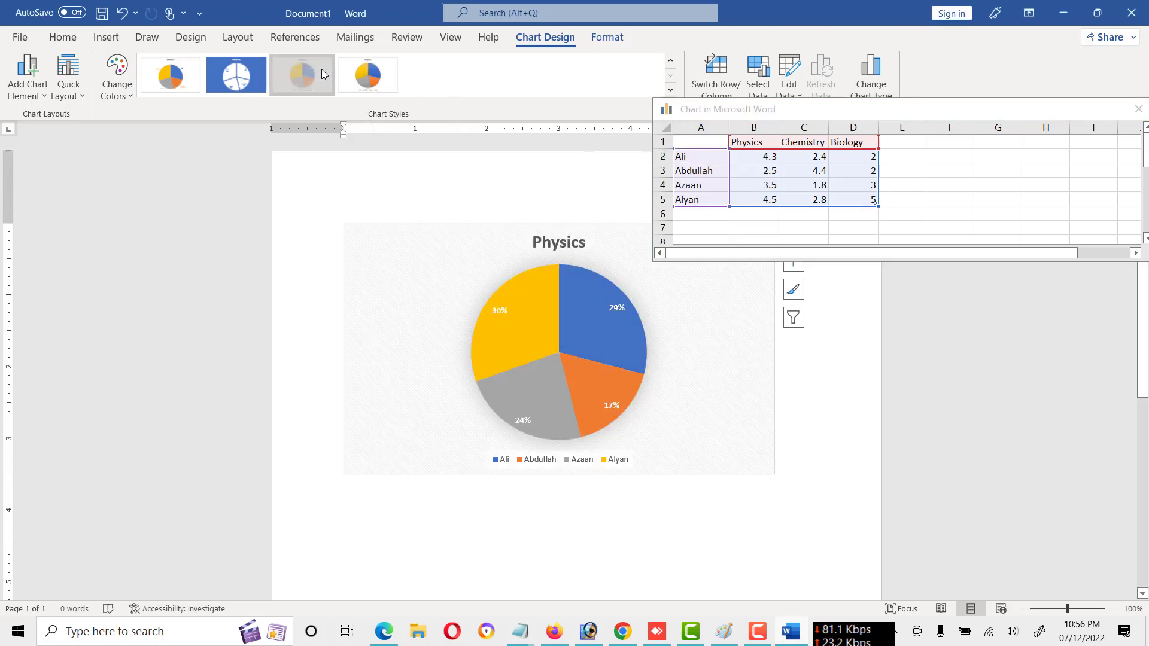
left_click(182, 82)
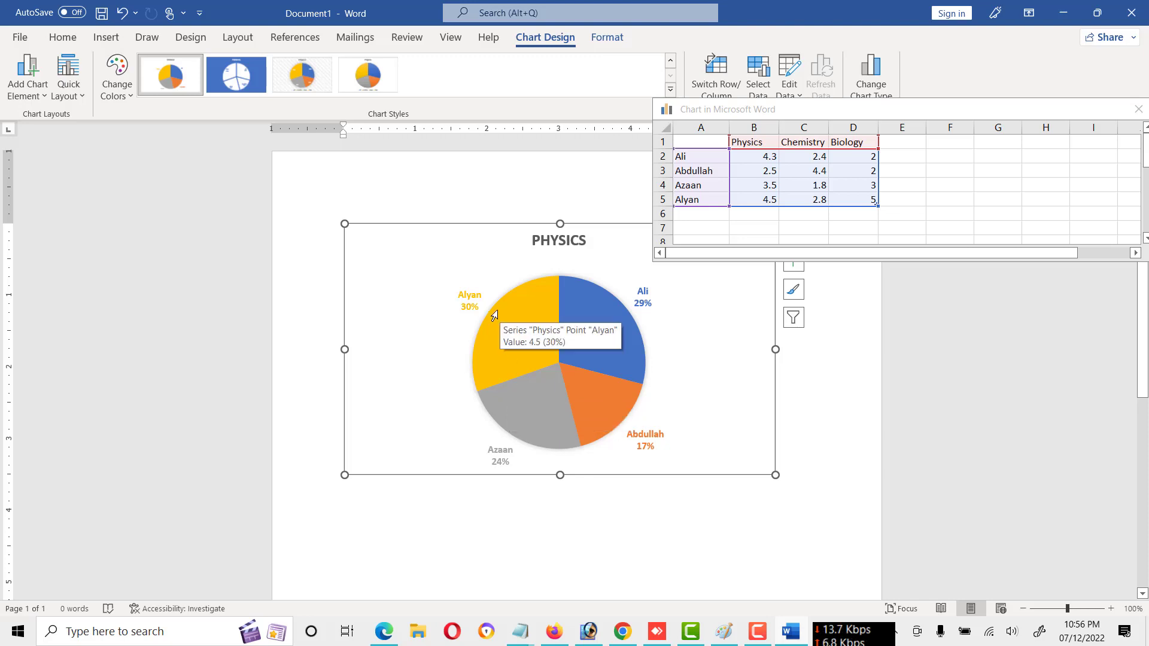
left_click(670, 91)
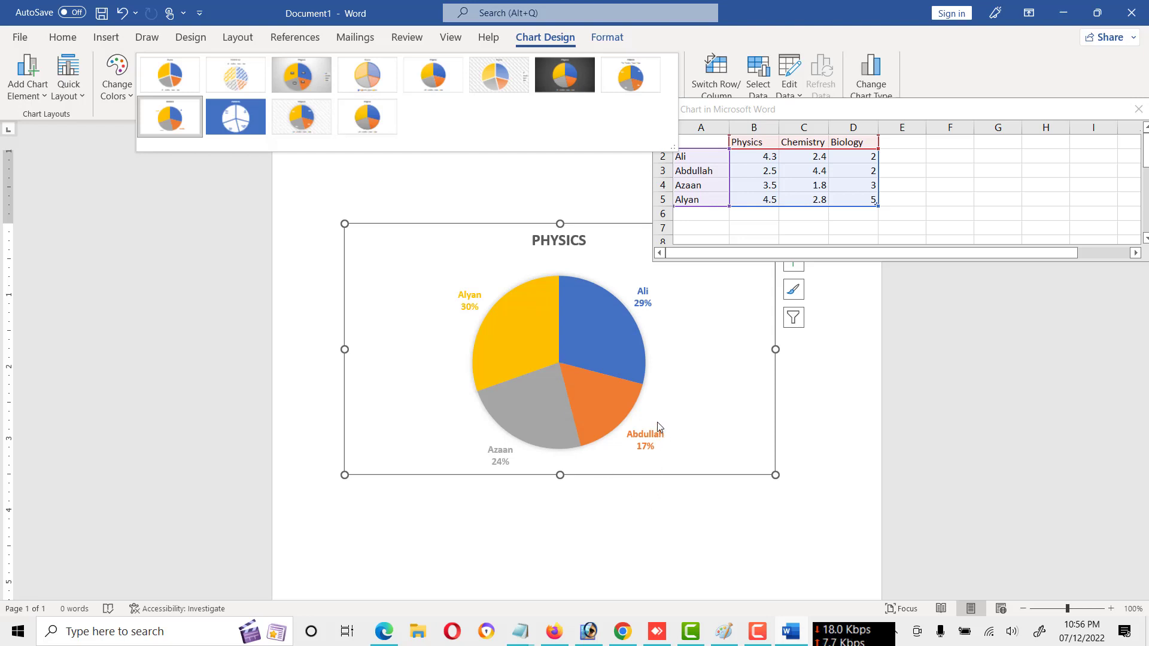
- Try the chart as a line chart, then as a clustered bar chart
left_click(875, 74)
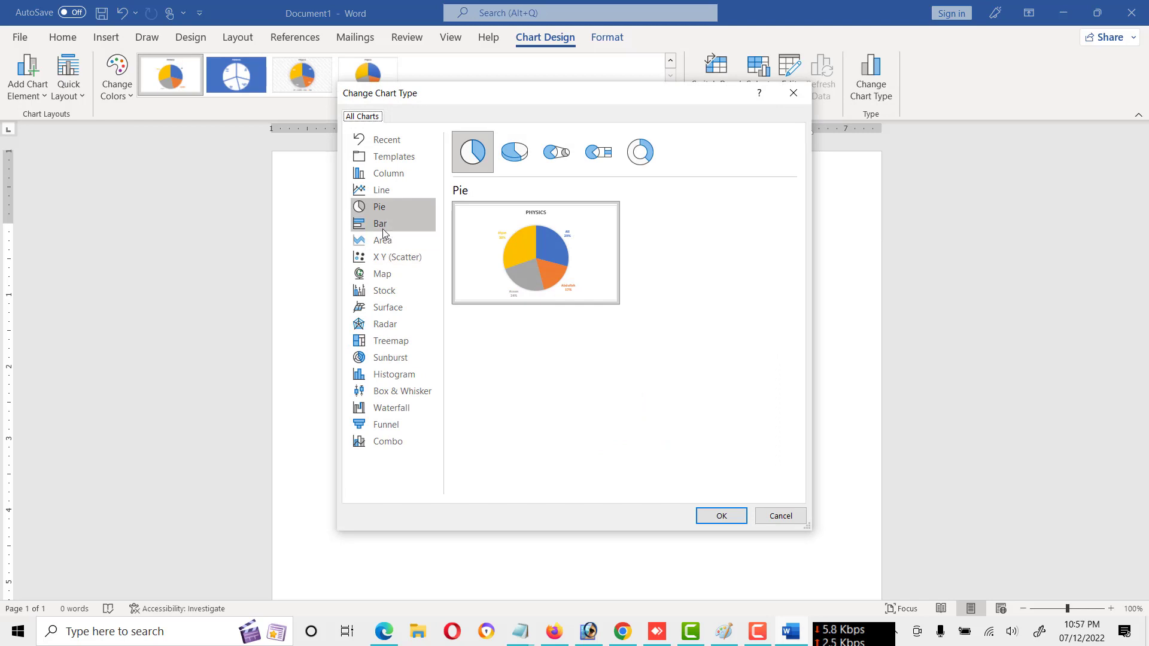
left_click(381, 190)
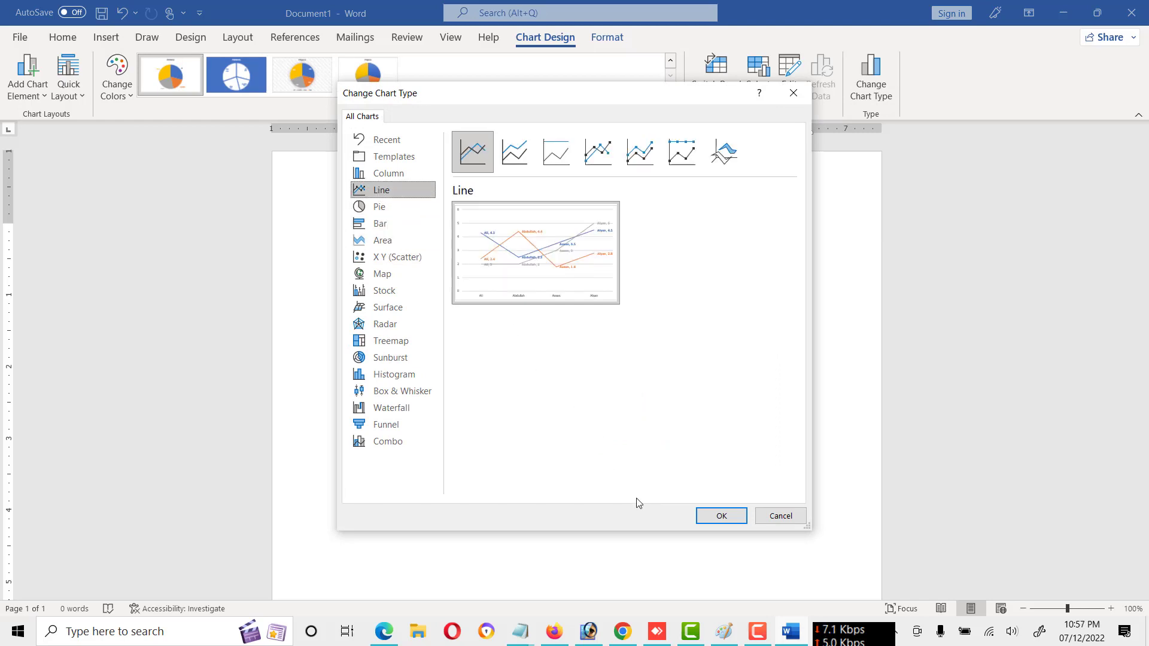
left_click(719, 517)
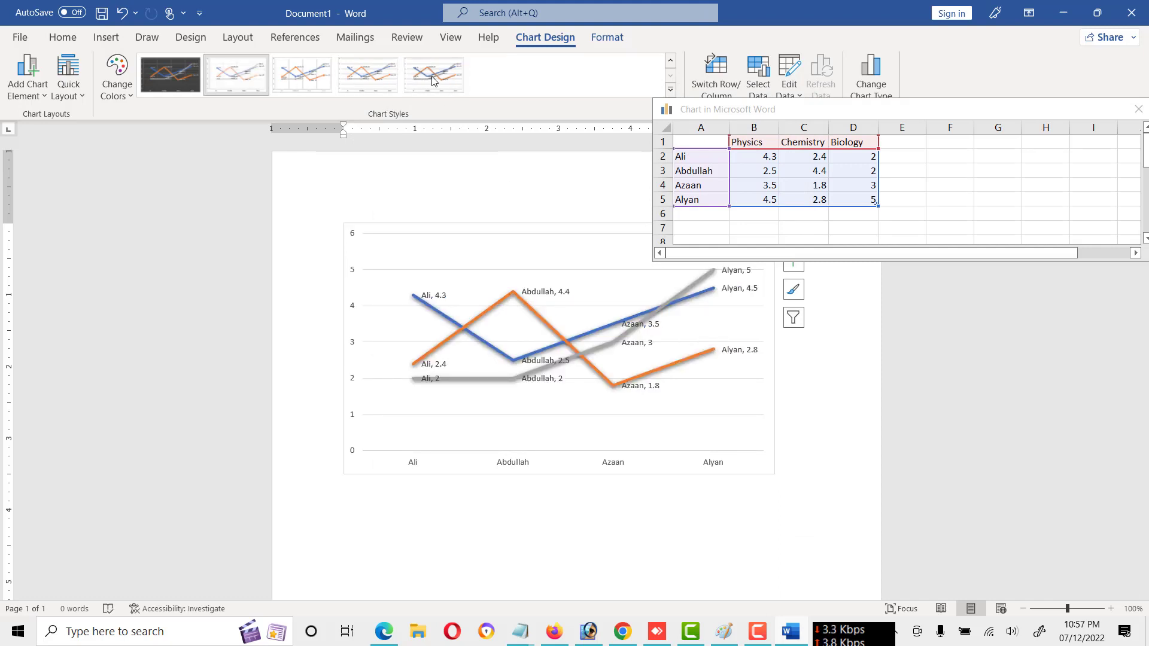
left_click(870, 74)
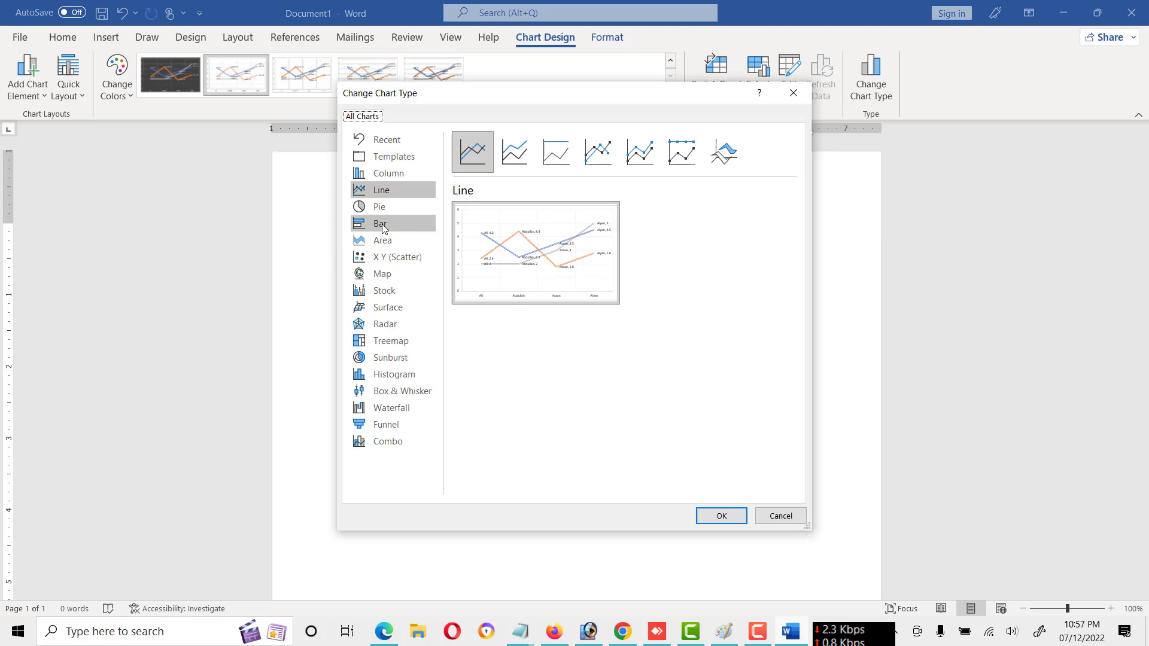
left_click(382, 226)
left_click(716, 519)
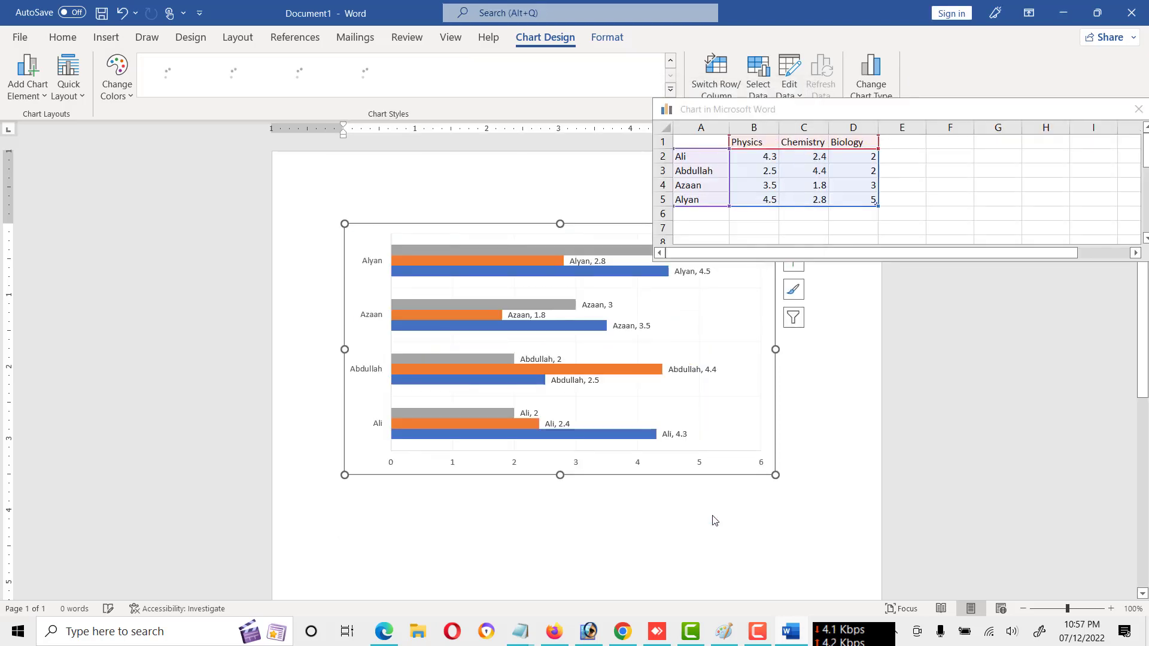
- Change the chart type back to Column > Clustered Column
left_click(869, 84)
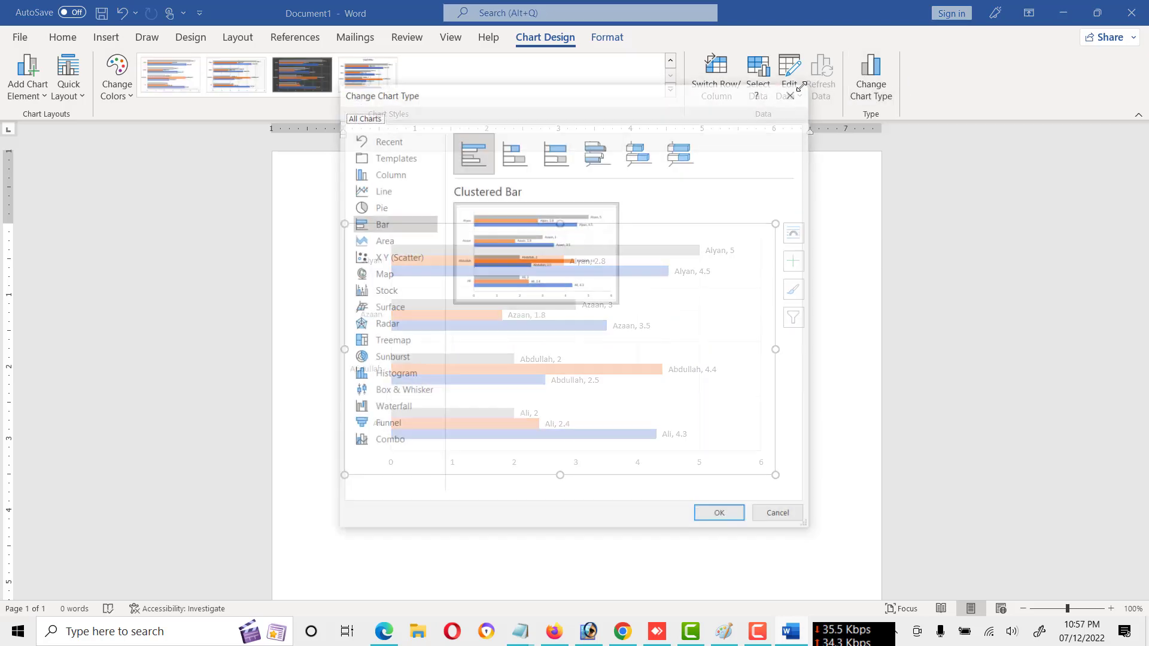
mouse_move(569, 215)
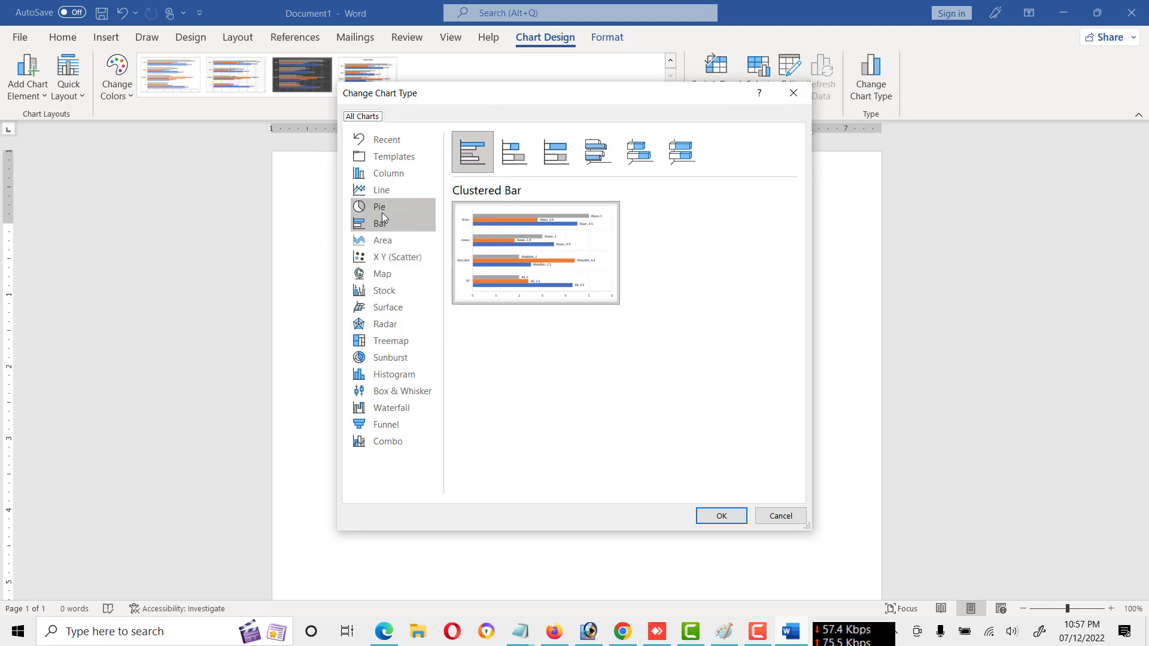
left_click(383, 173)
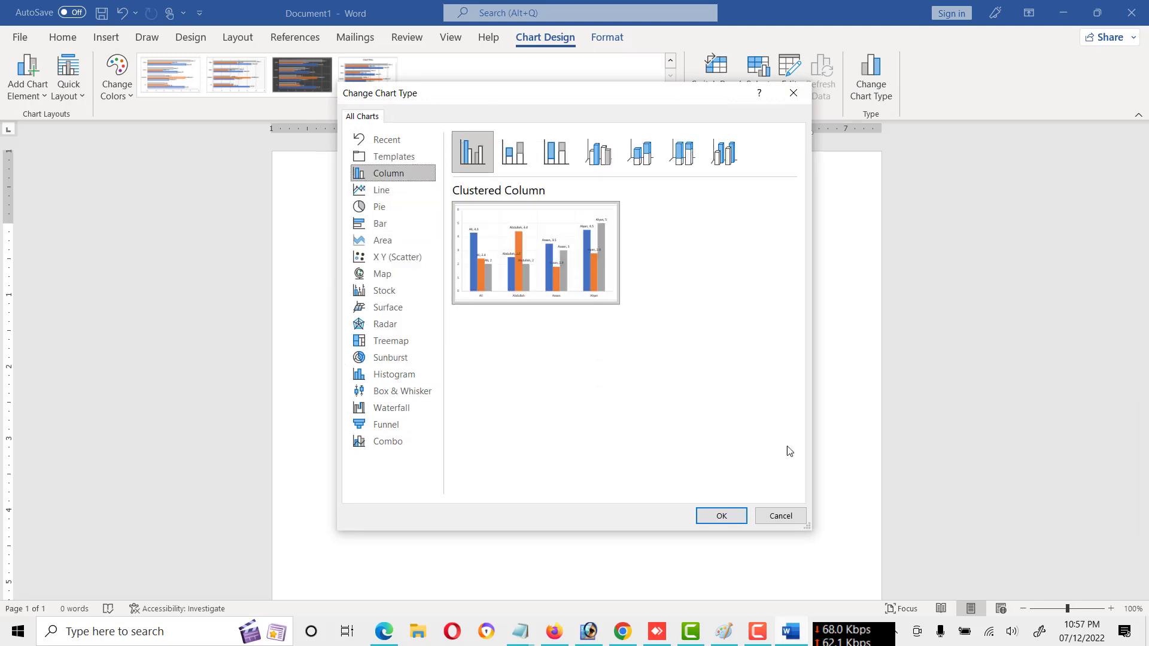
left_click(721, 516)
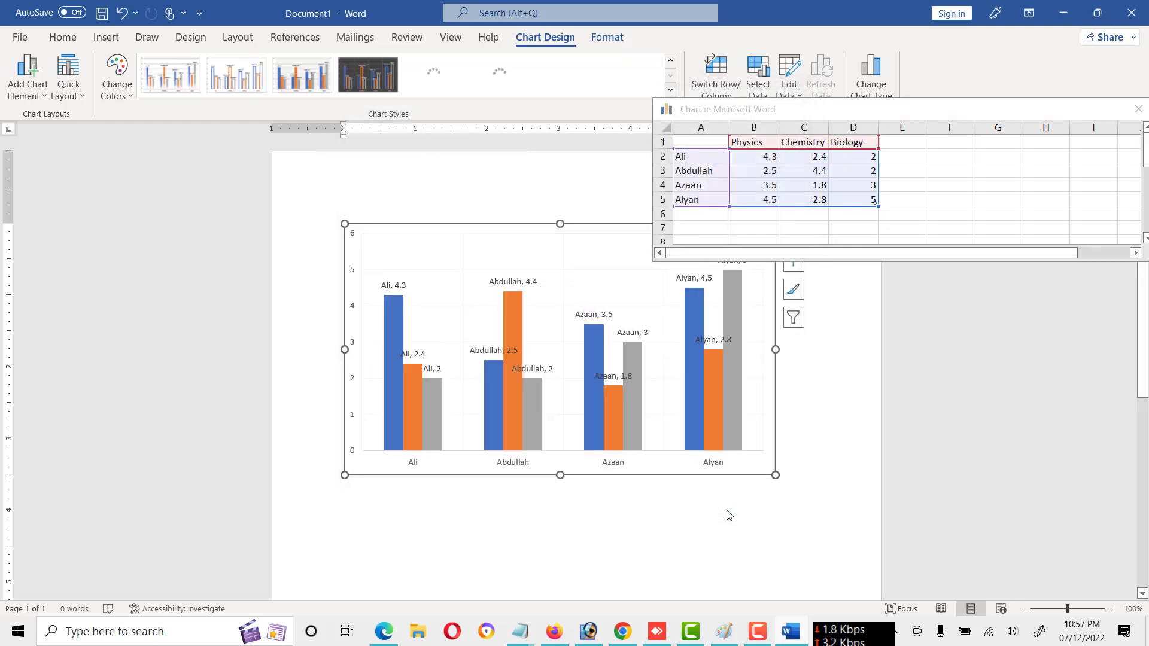
- Apply the first Chart Design style to the column chart and close the chart data sheet
left_click(782, 535)
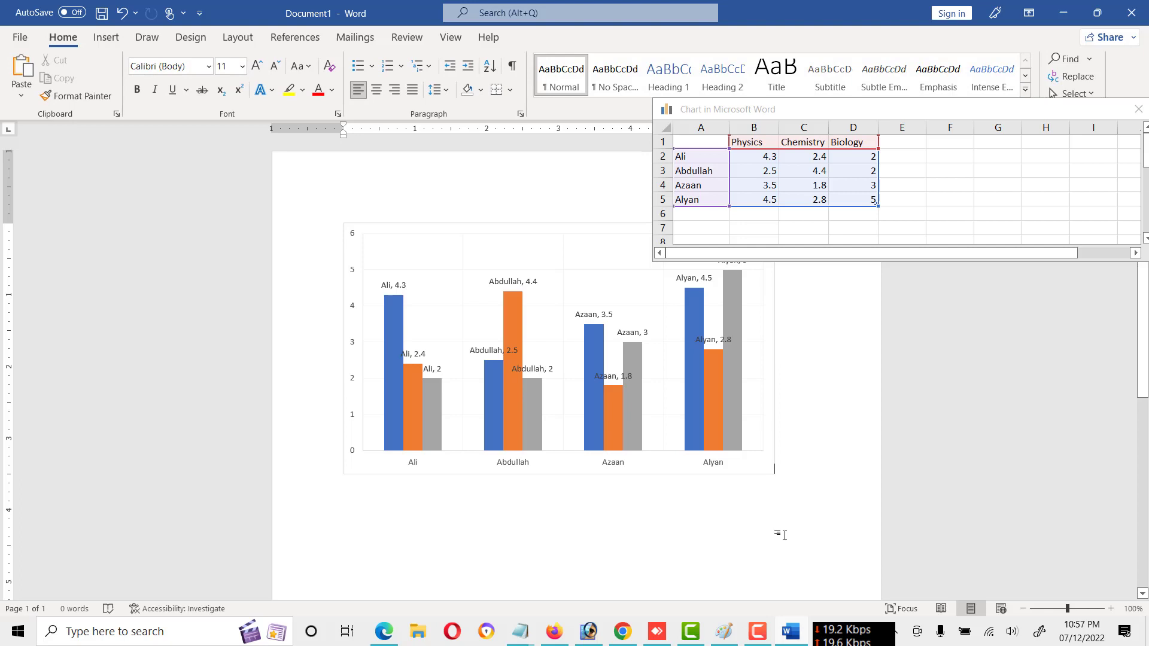
left_click(556, 343)
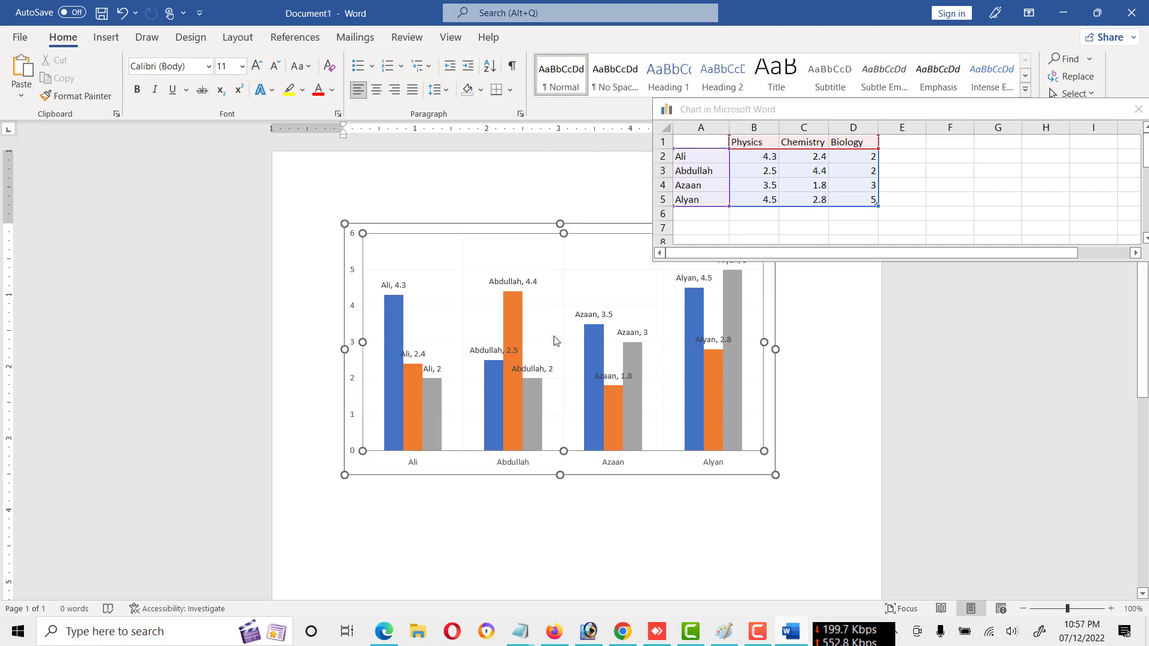
left_click(544, 37)
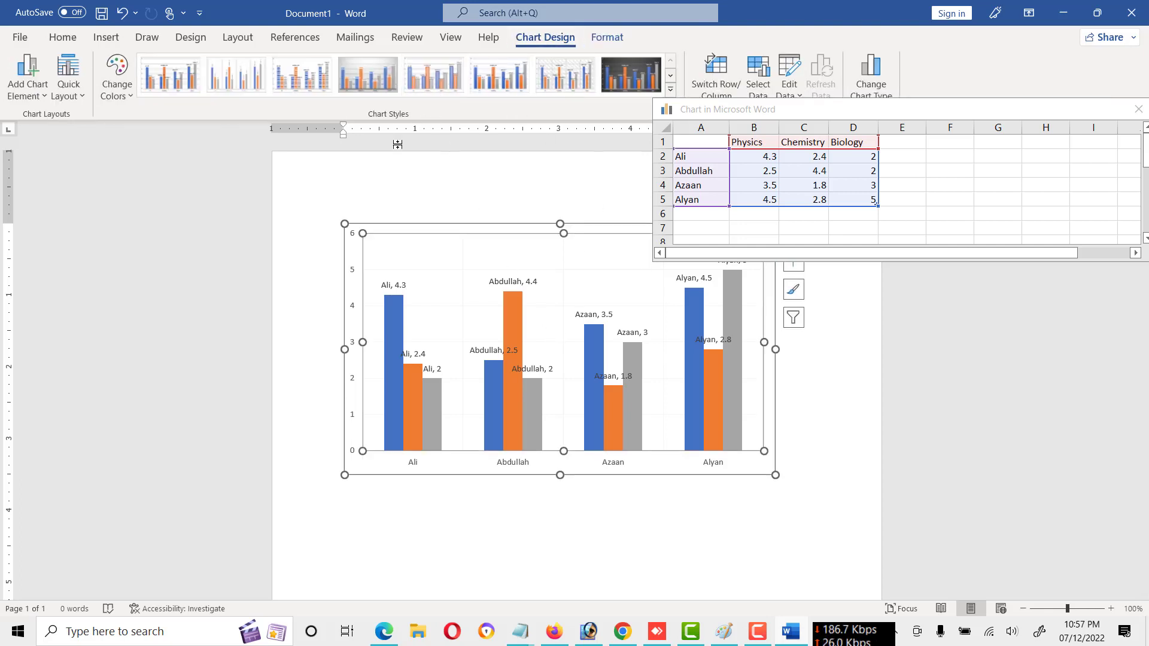
left_click(173, 87)
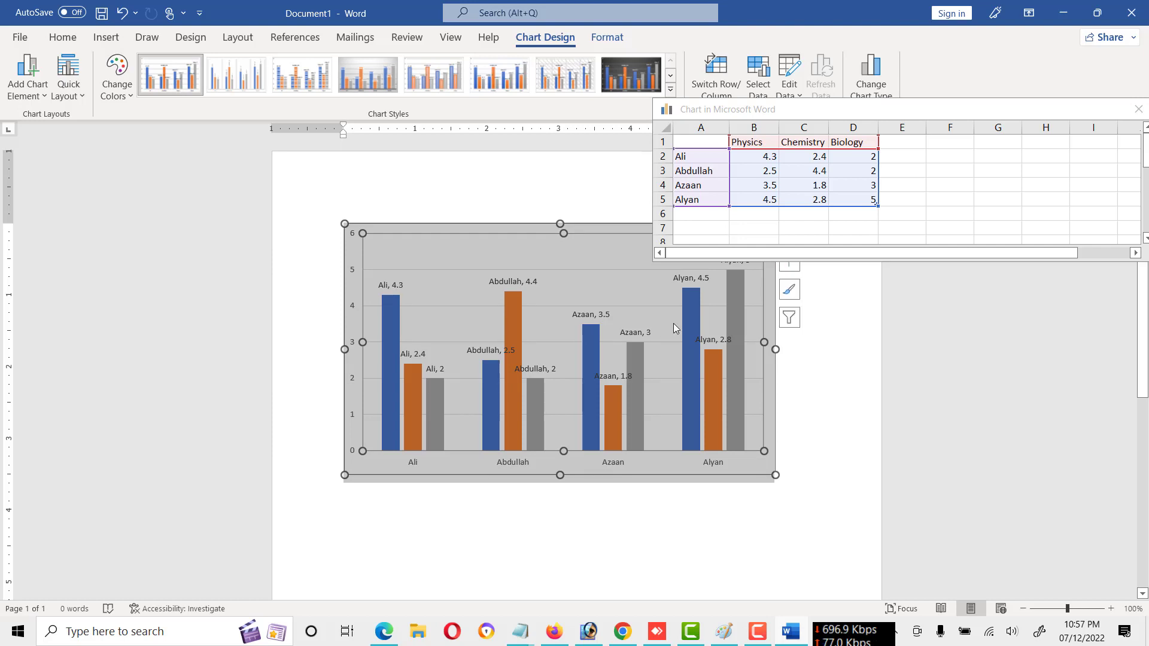
left_click(1137, 109)
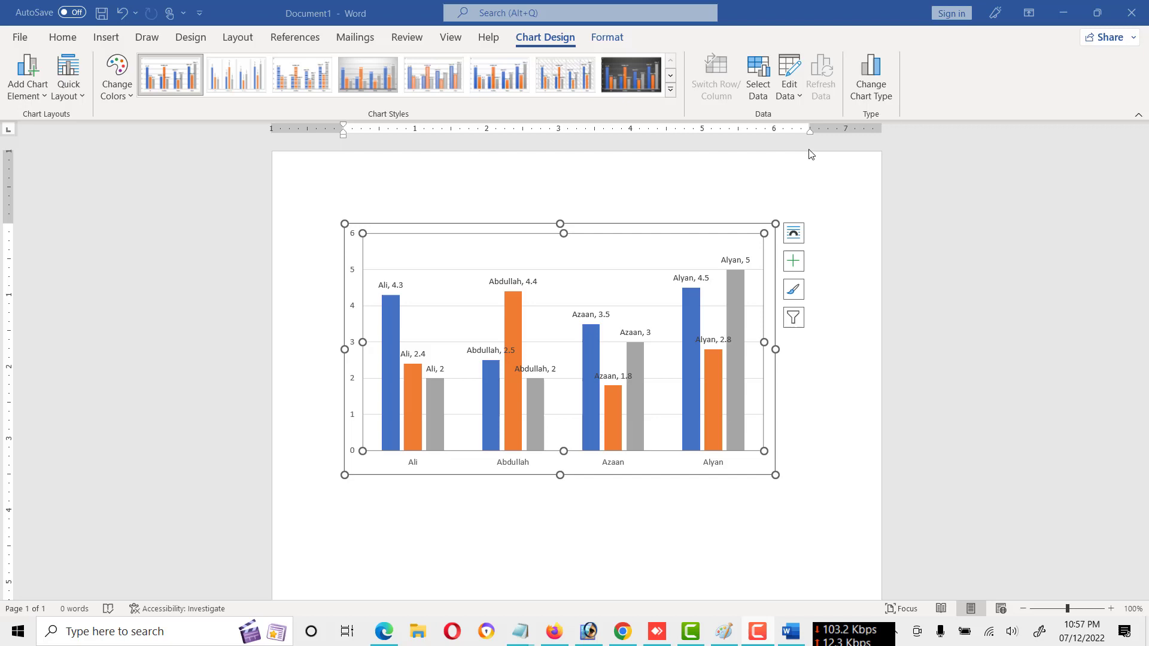